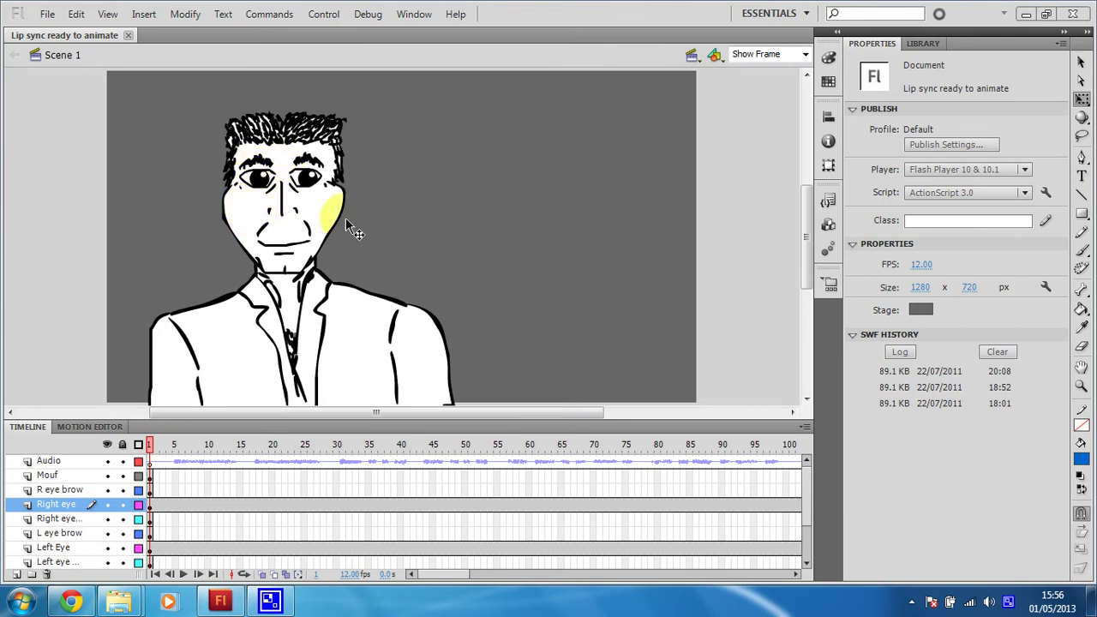
Step: Play through the face animation, then scrub the playhead back to frame 1
click(151, 446)
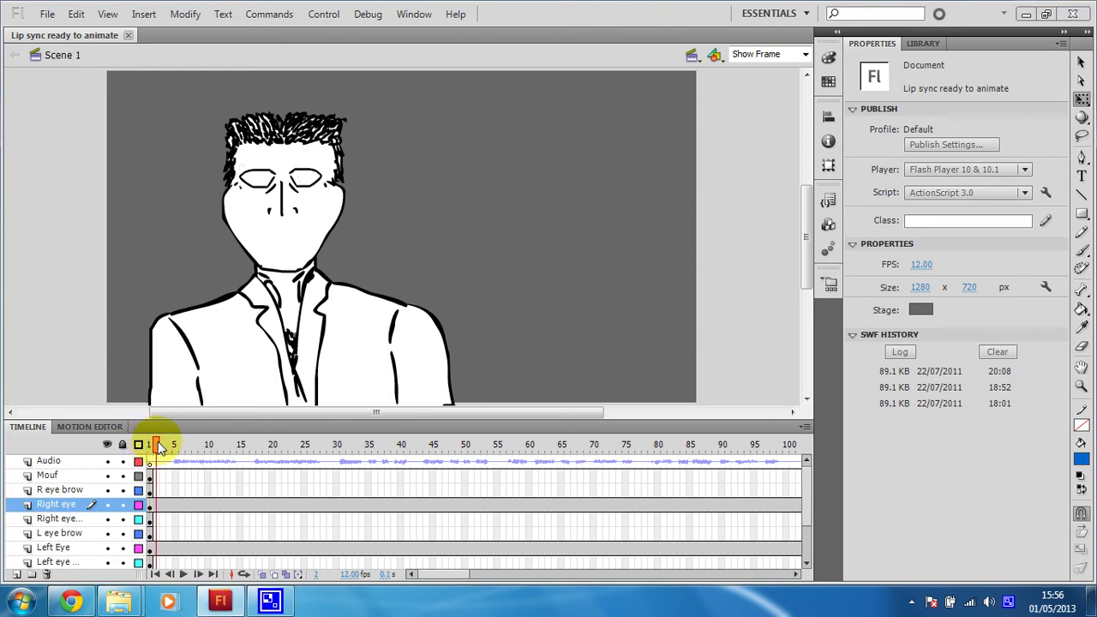
key(Return)
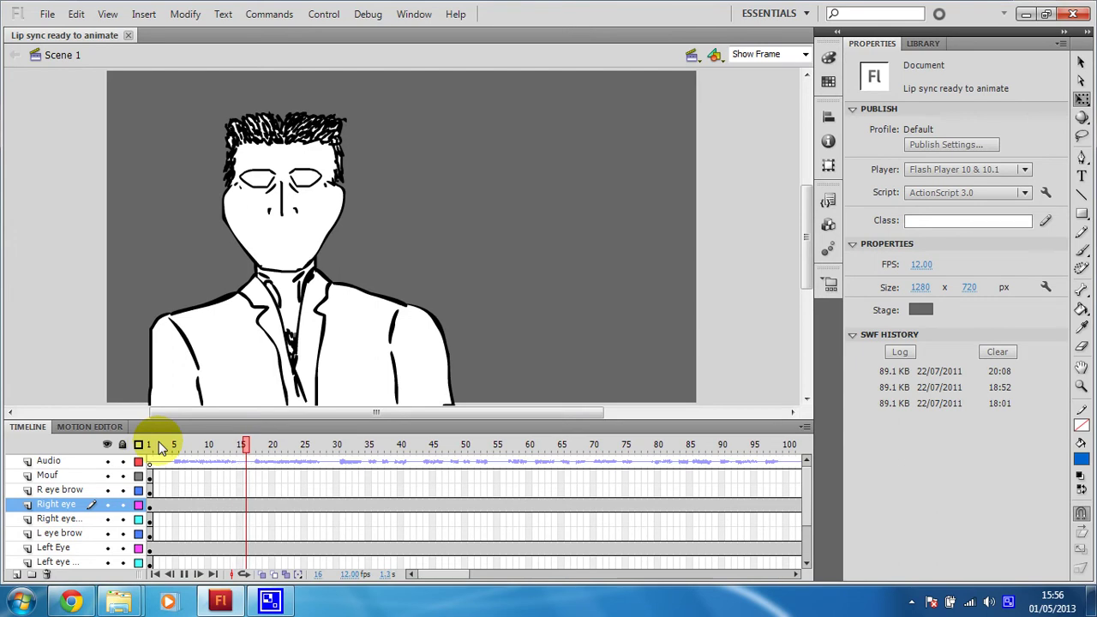
key(Return)
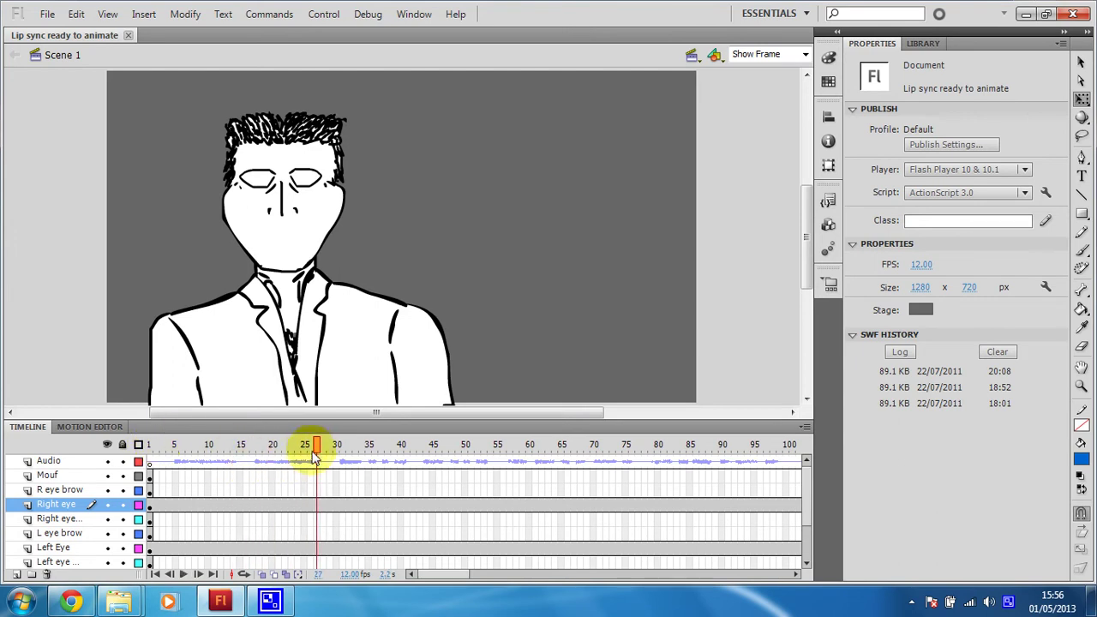
drag(318, 451, 150, 444)
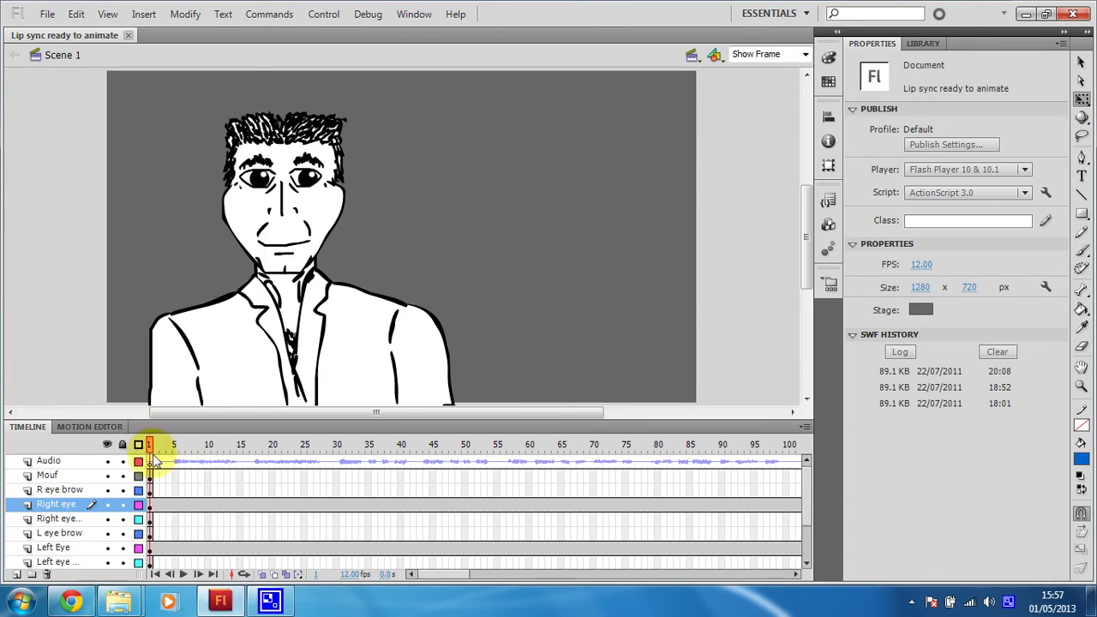
Step: Zoom the stage to 439% on the right eyebrow and go to frame 3 on R eye brow
click(150, 490)
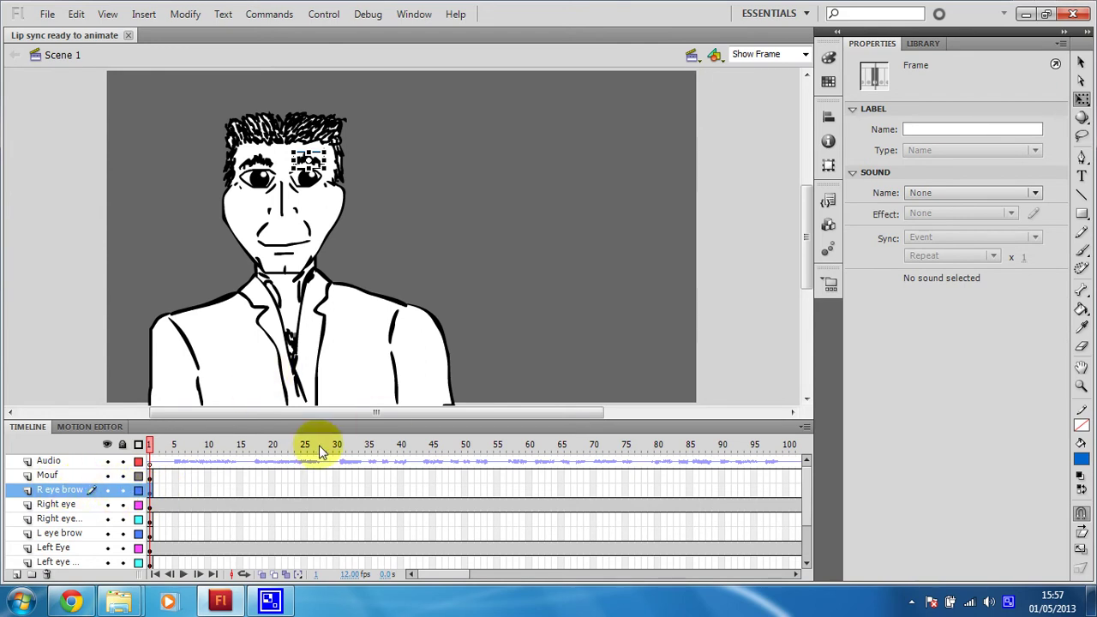
click(1081, 386)
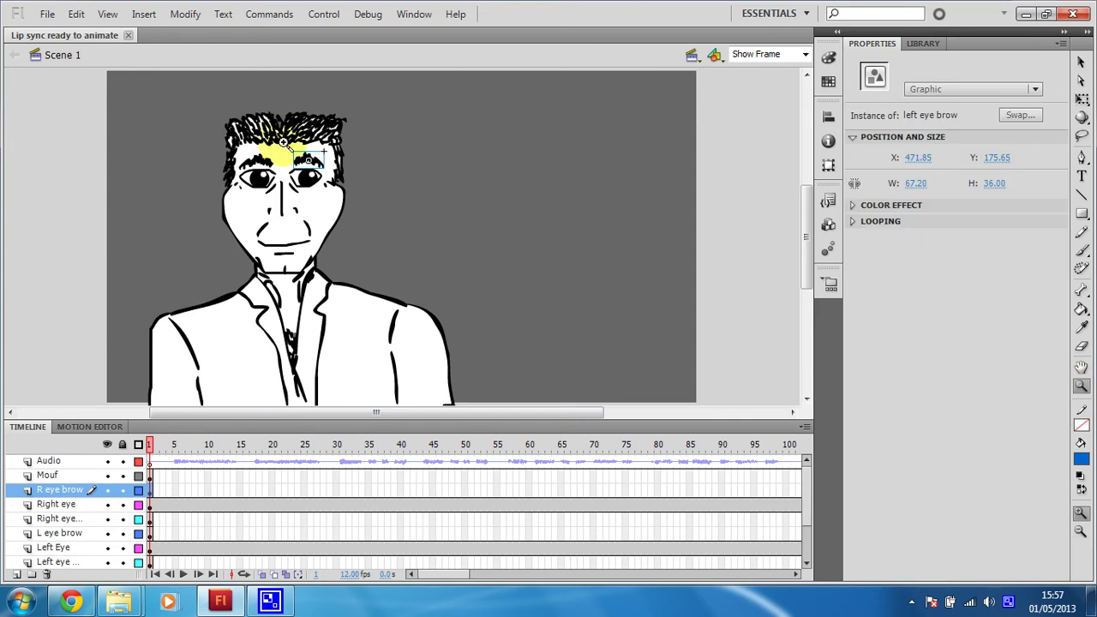
click(282, 143)
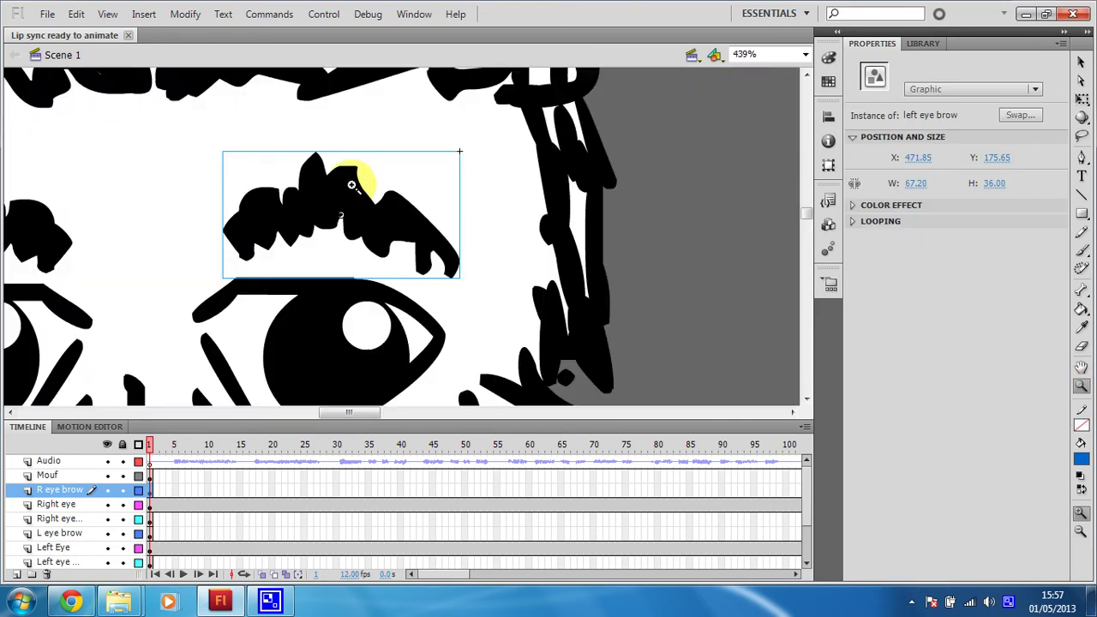
click(1081, 98)
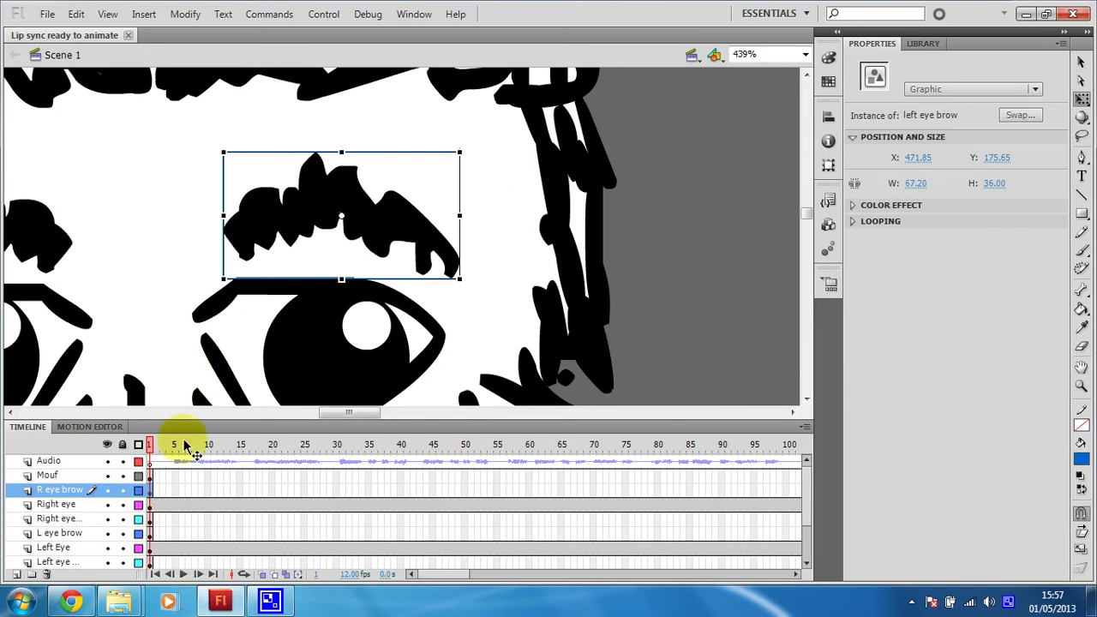
click(166, 490)
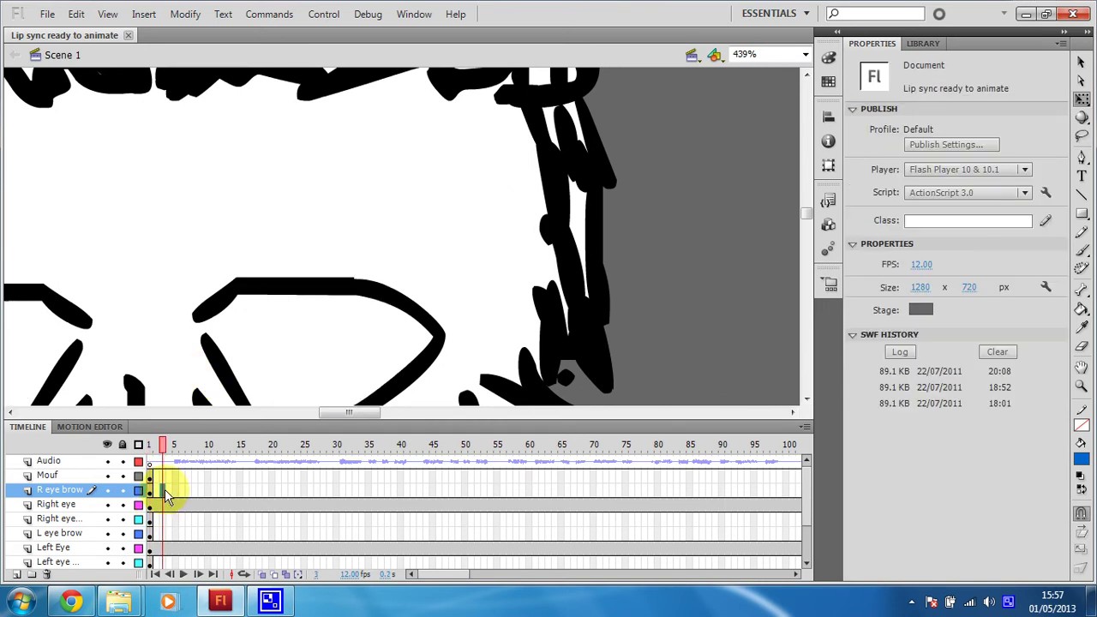
Step: Add a keyframe at frame 3 on the R eye brow layer and slide it along
right_click(165, 489)
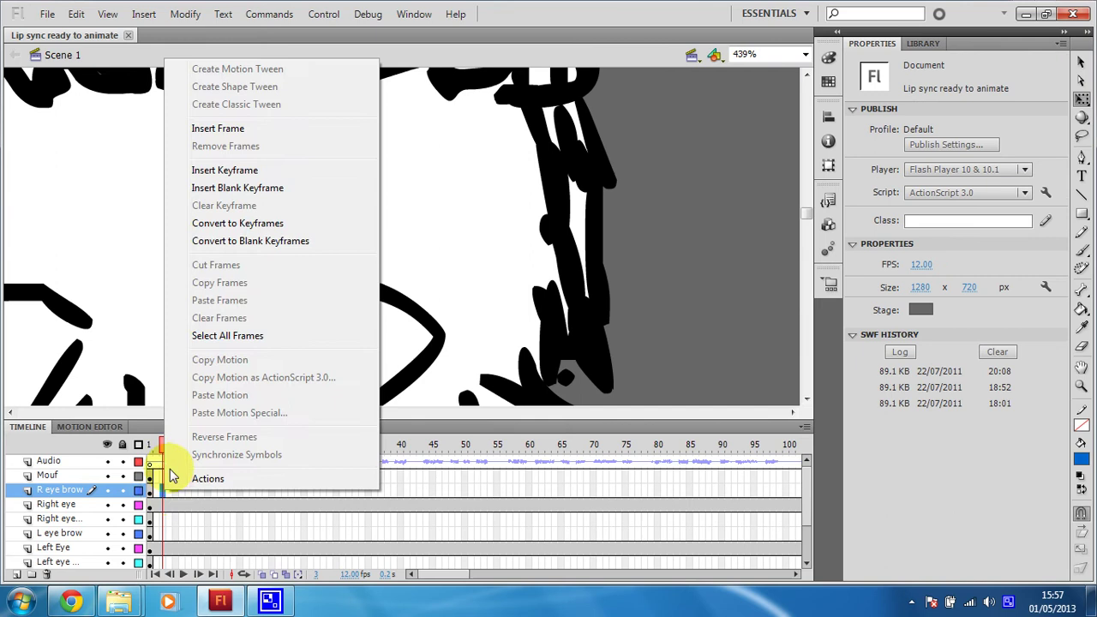
click(220, 171)
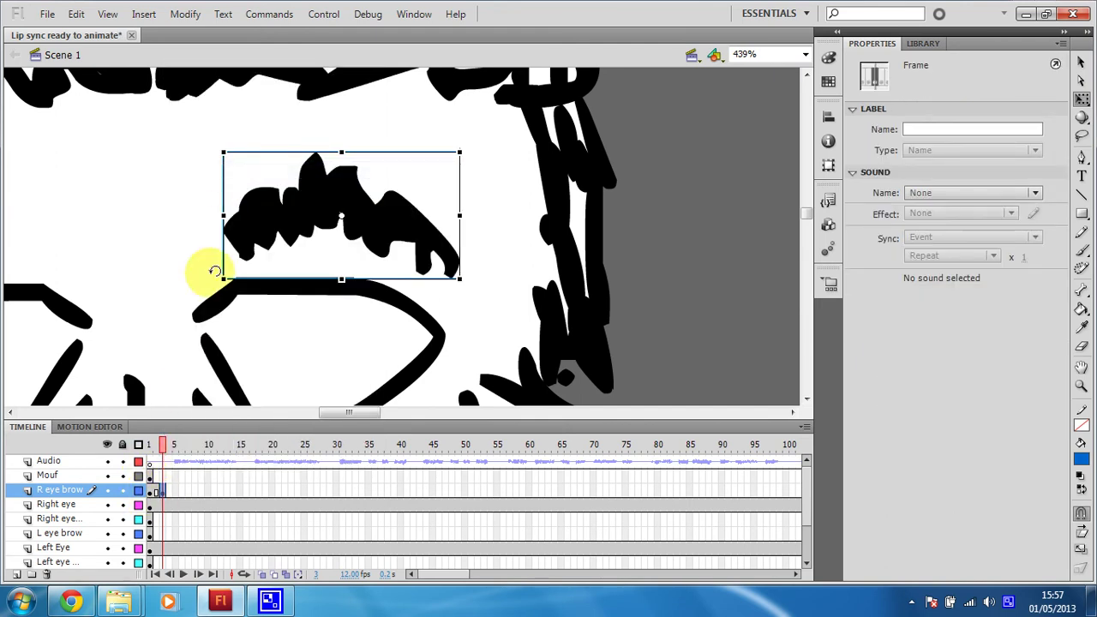
drag(163, 492, 177, 491)
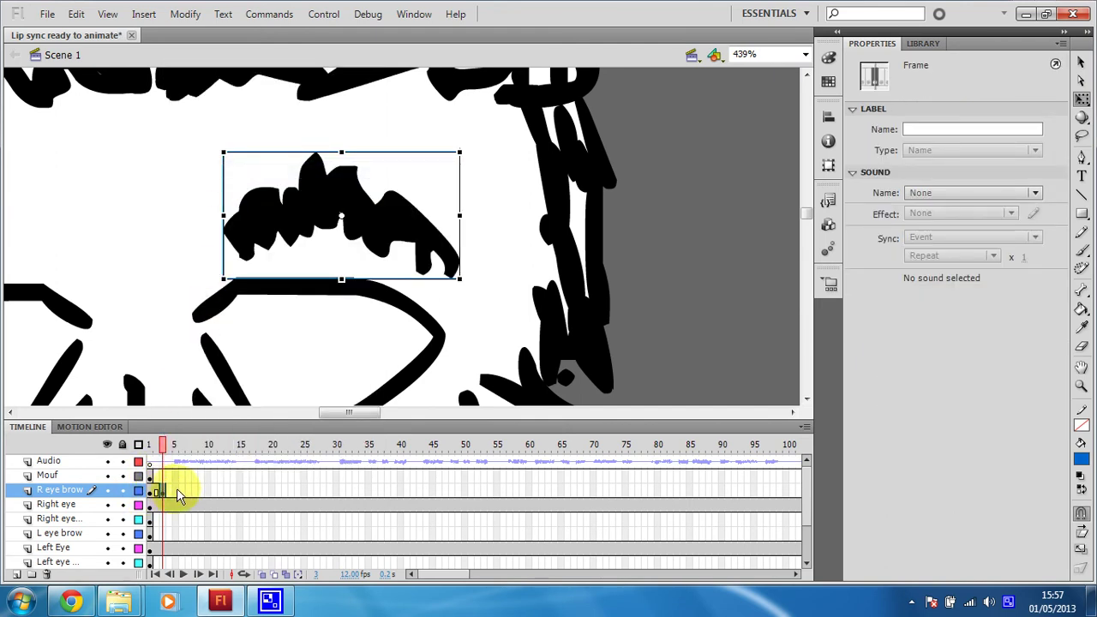
Step: At a new frame-6 keyframe, raise the right eyebrow and tilt it clockwise
click(182, 490)
right_click(183, 491)
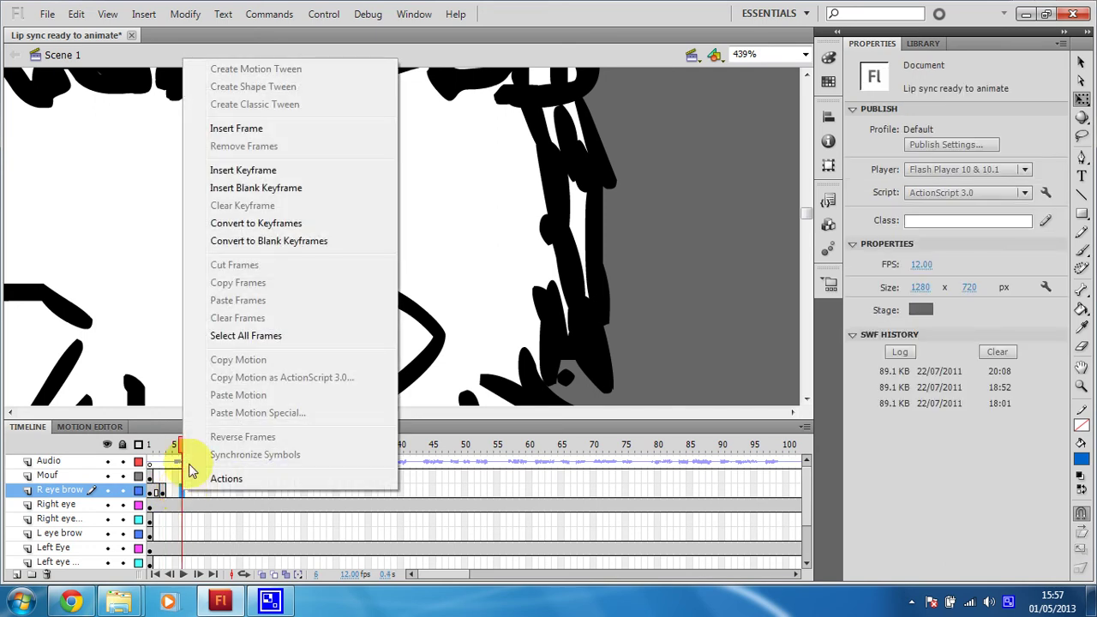
click(244, 171)
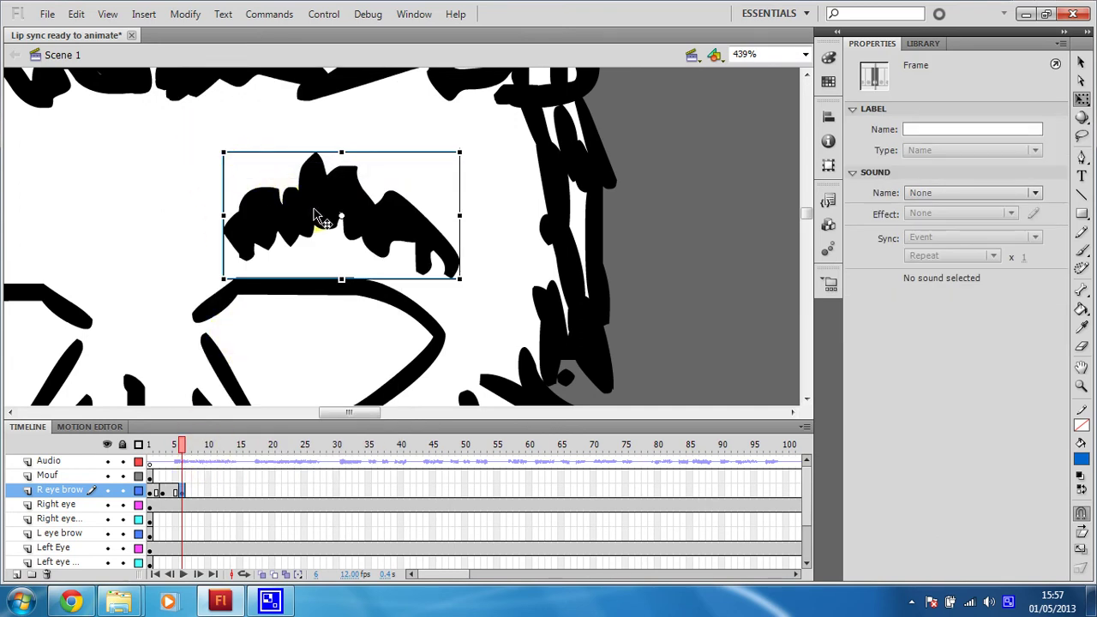
drag(315, 214, 316, 188)
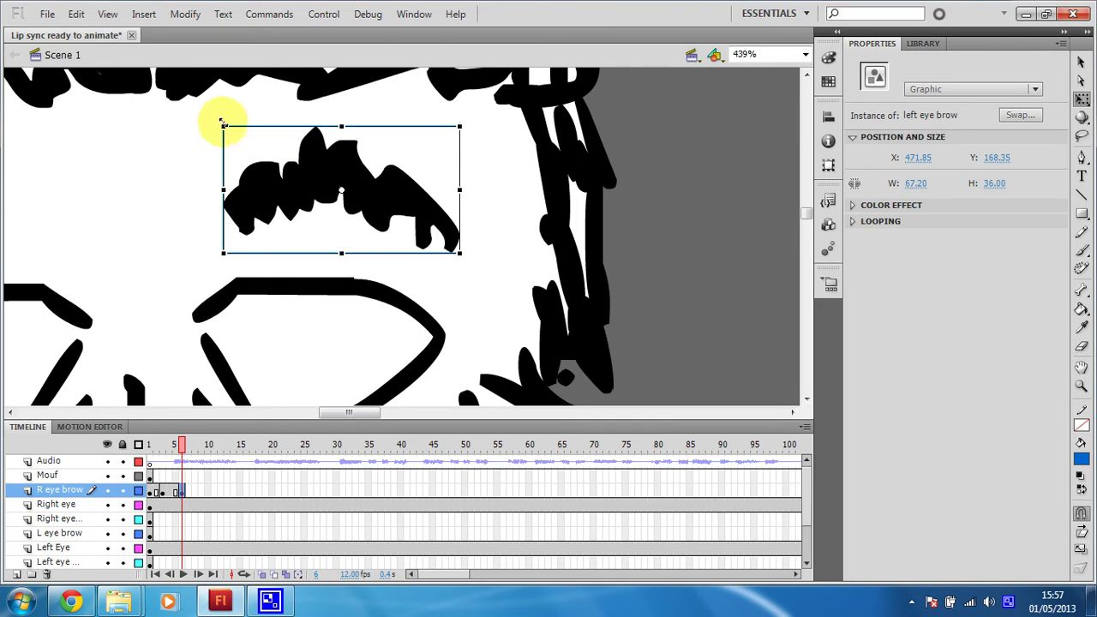
drag(216, 119, 233, 97)
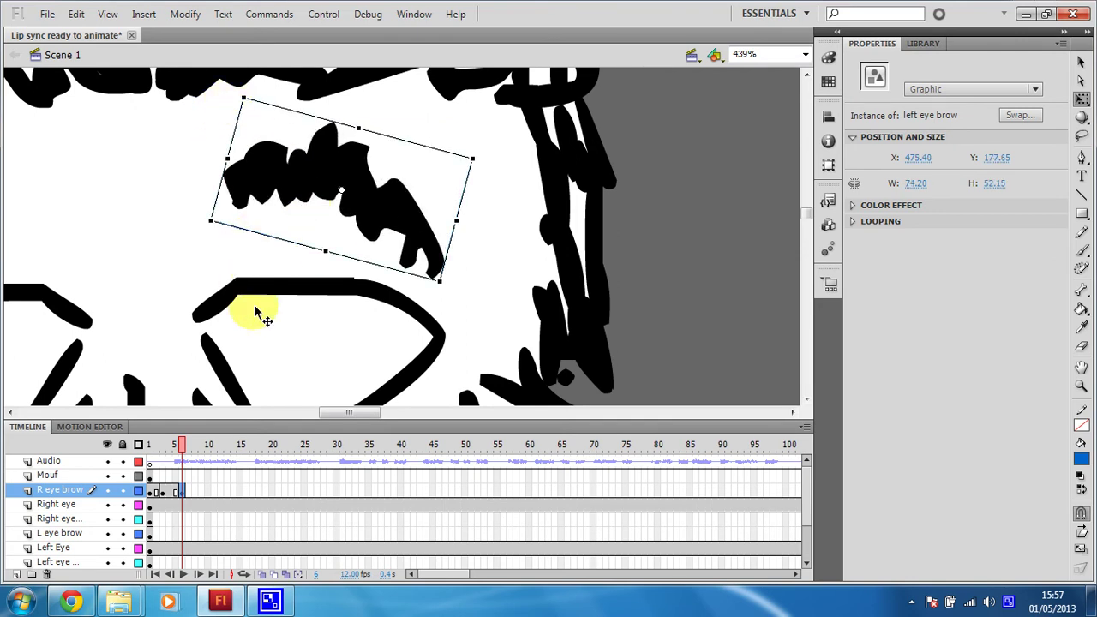
click(170, 492)
Step: Classic-tween the R eye brow keyframes and scrub to check the raise and tilt
right_click(171, 497)
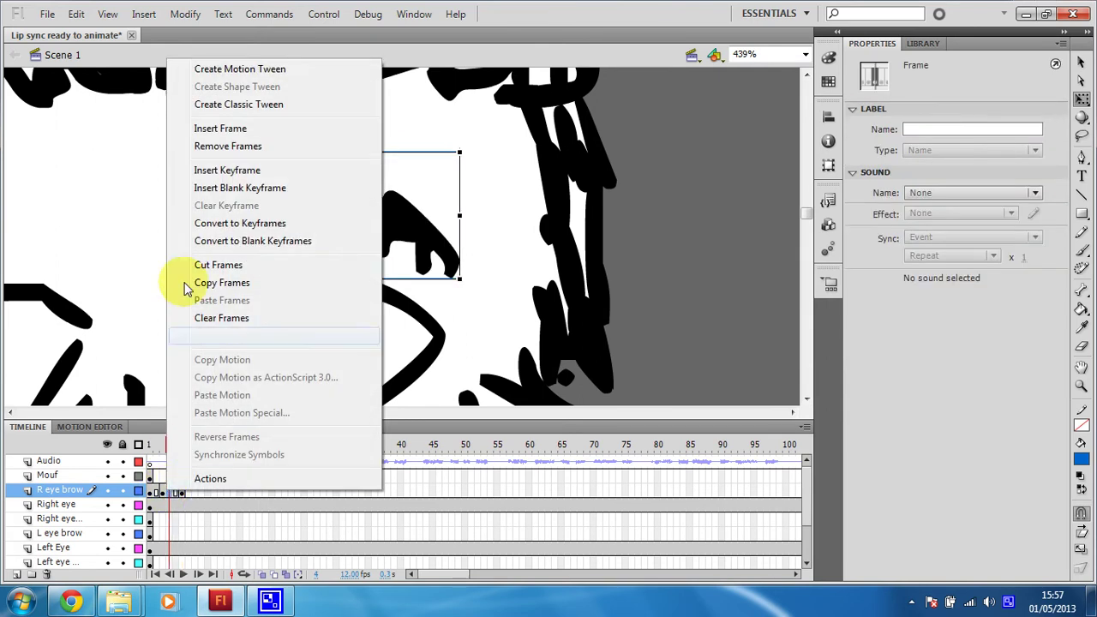
click(231, 103)
click(160, 446)
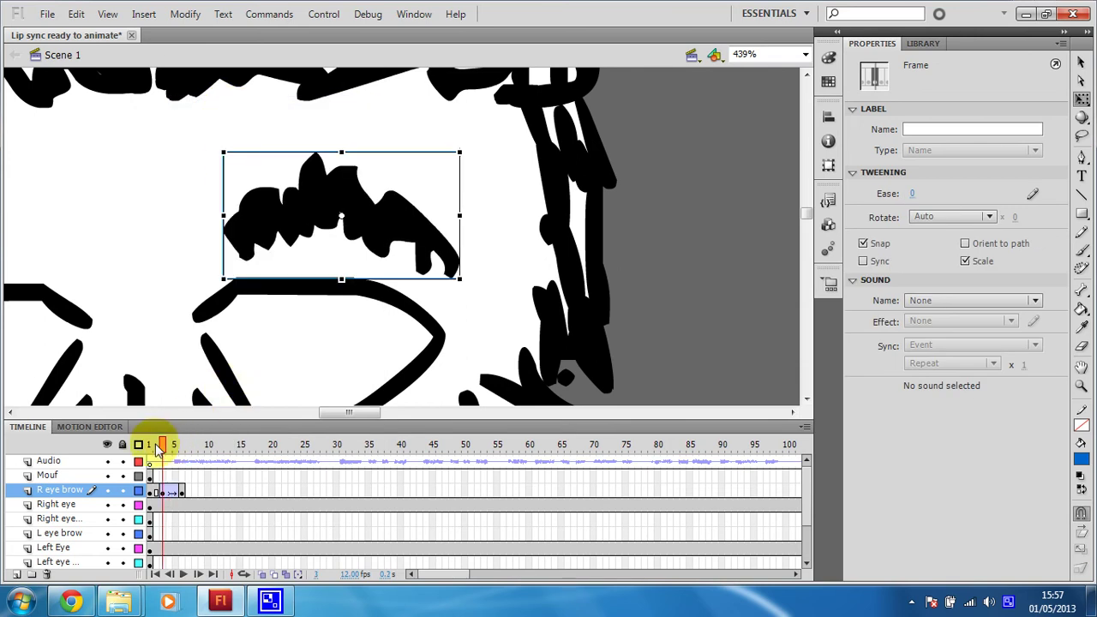
drag(157, 447, 183, 458)
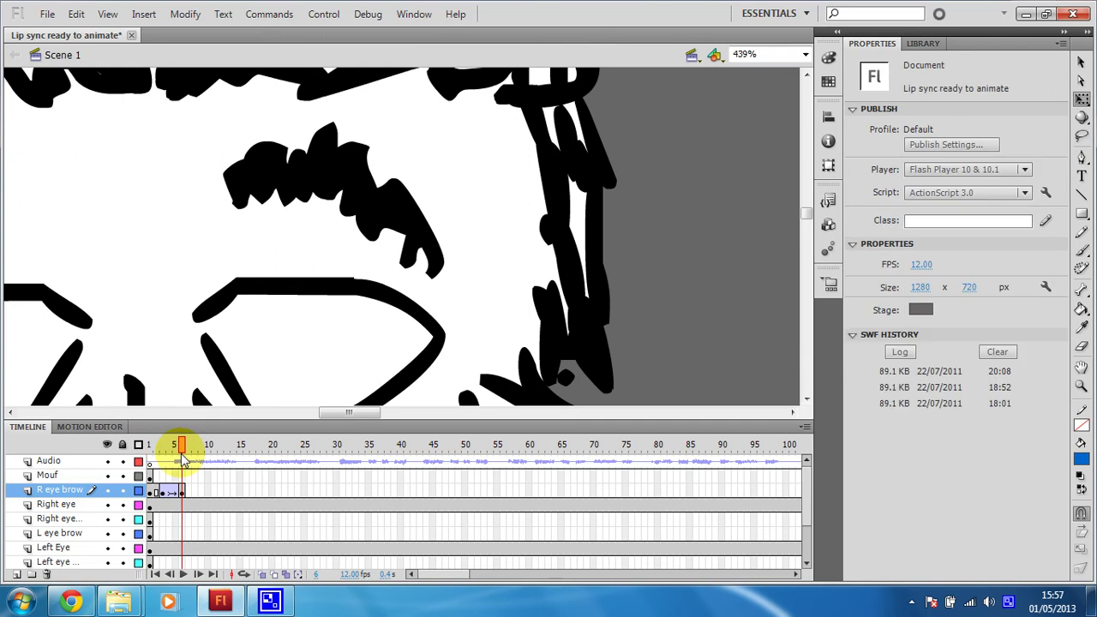
Step: Insert two keyframes on the L eye brow layer, starting at frame 3
click(149, 533)
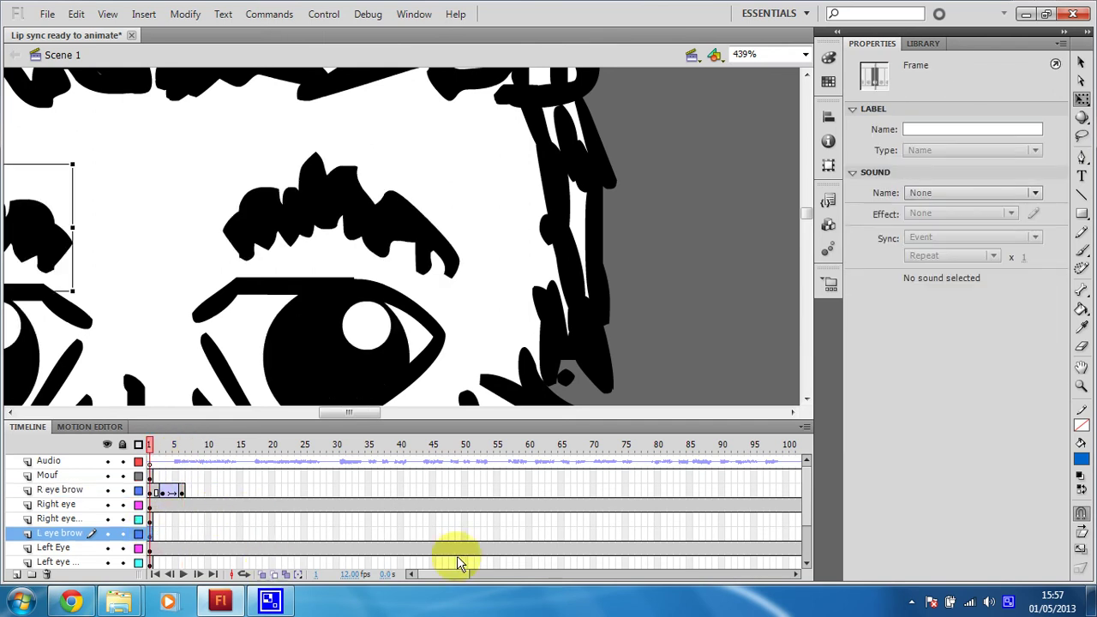
drag(353, 412, 336, 417)
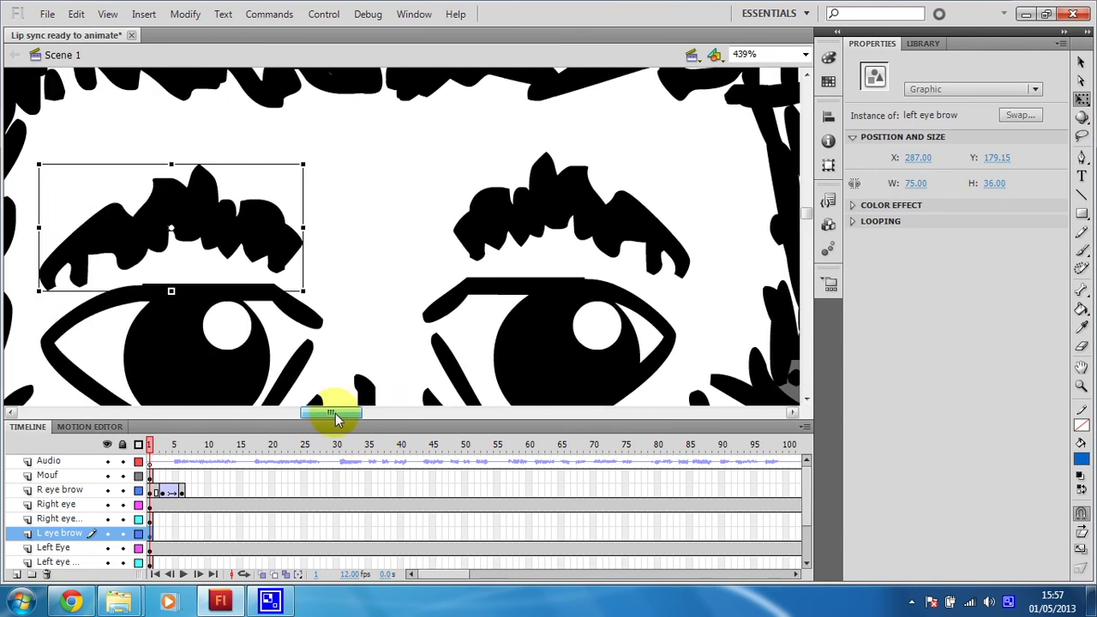
click(163, 540)
right_click(160, 533)
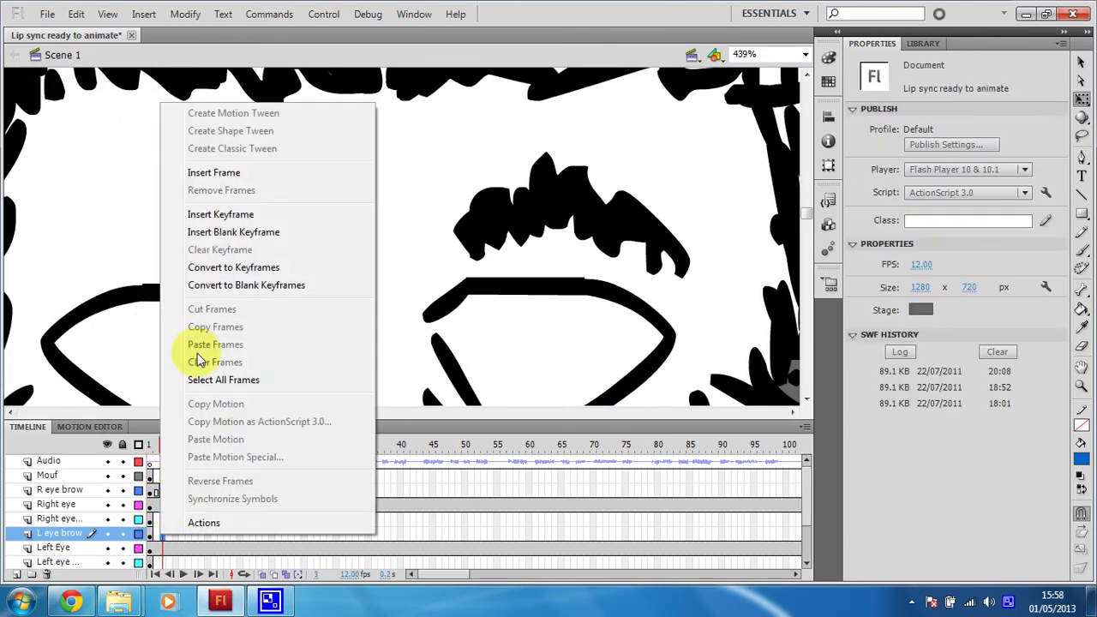
click(215, 219)
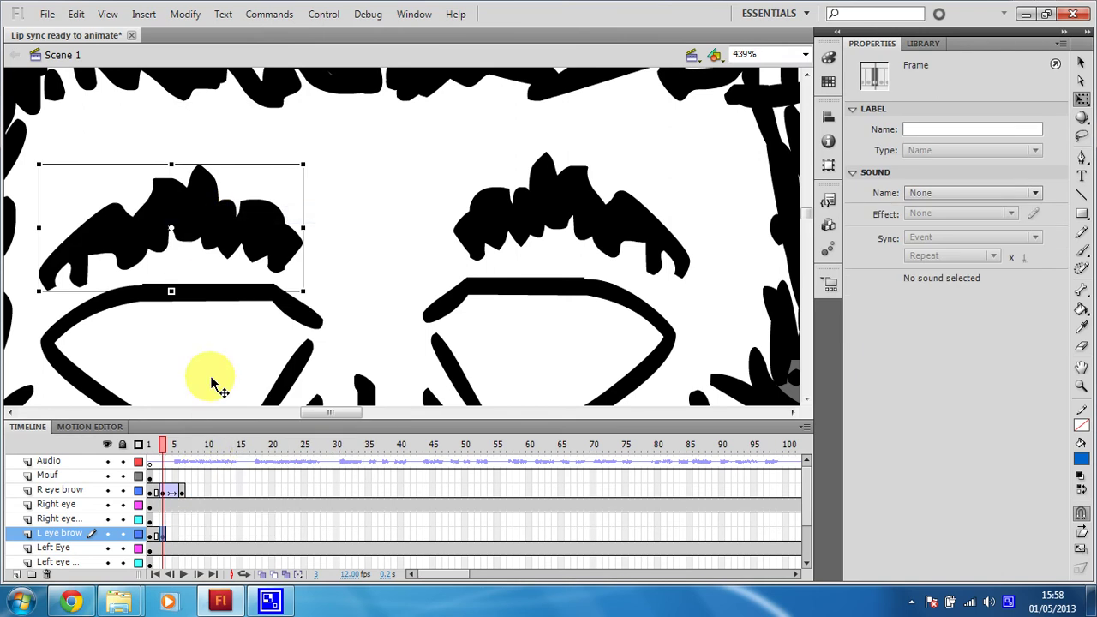
drag(163, 534, 184, 538)
right_click(185, 537)
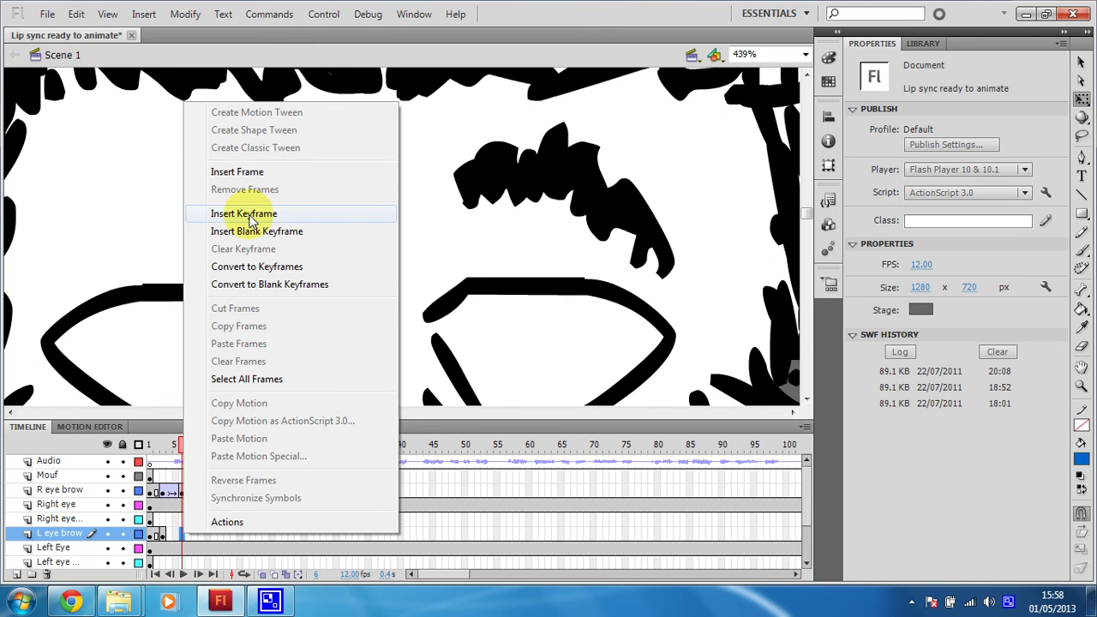
click(245, 214)
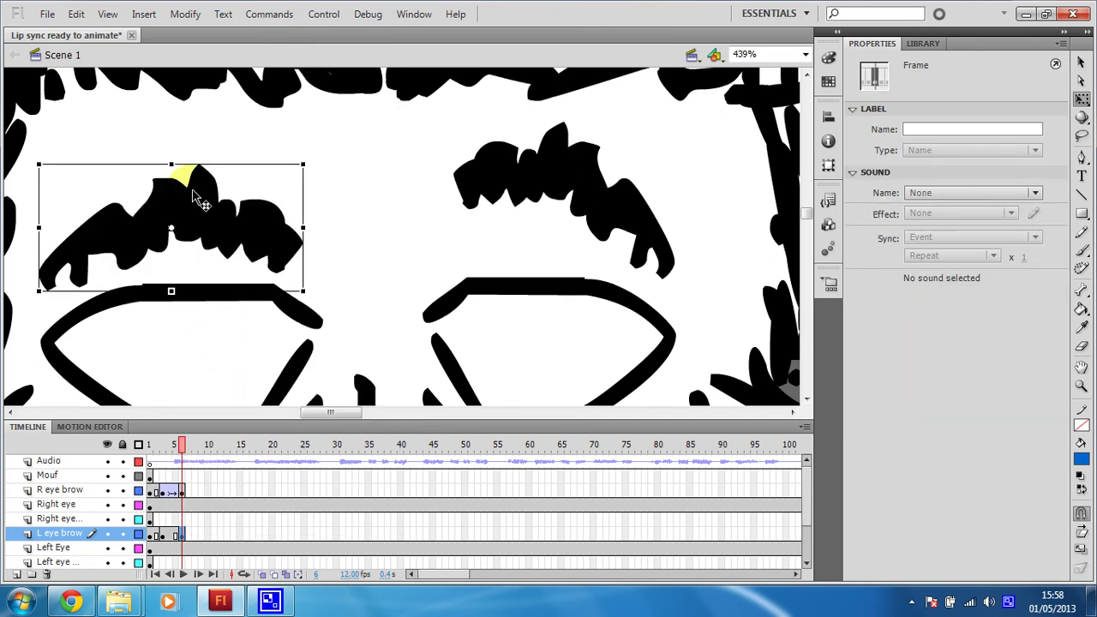
Step: Nudge the left eyebrow up and rotate it counter-clockwise at the later keyframe
key(Up)
key(Up)
key(Up)
key(Up)
key(Up)
key(Up)
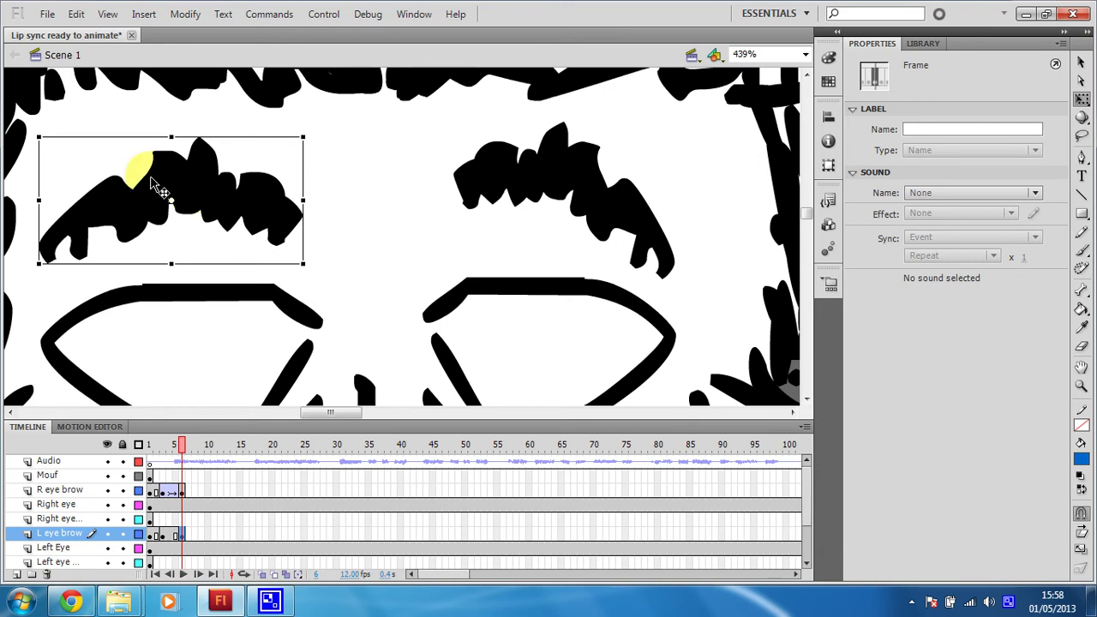
click(302, 136)
drag(315, 131, 288, 104)
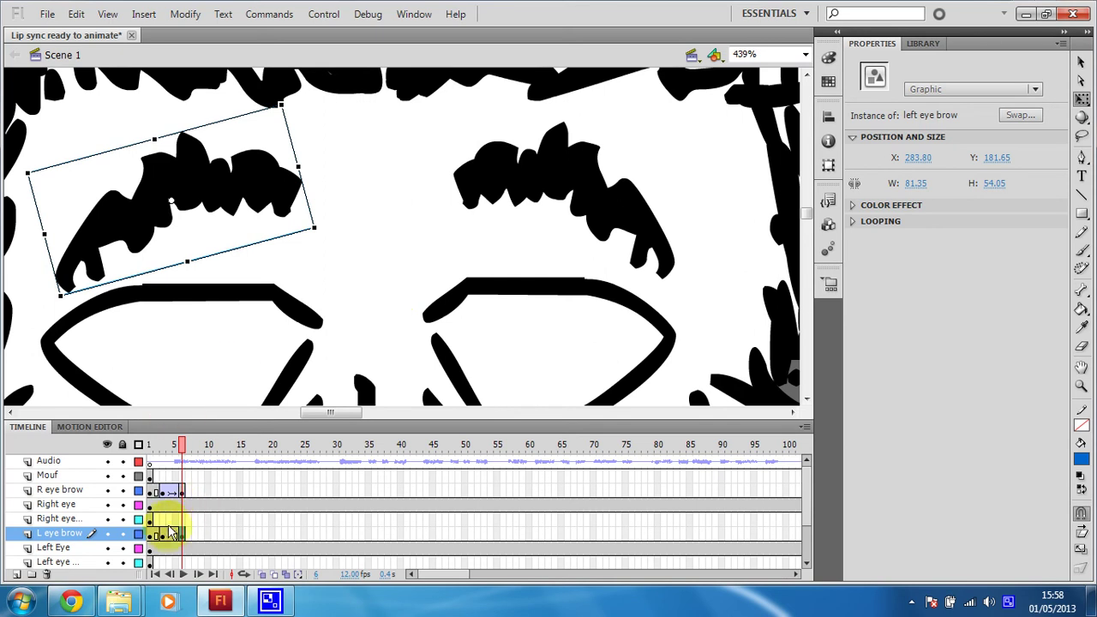
Step: Add a classic tween at frame 4 on L eye brow and scrub to preview it
click(168, 533)
right_click(168, 533)
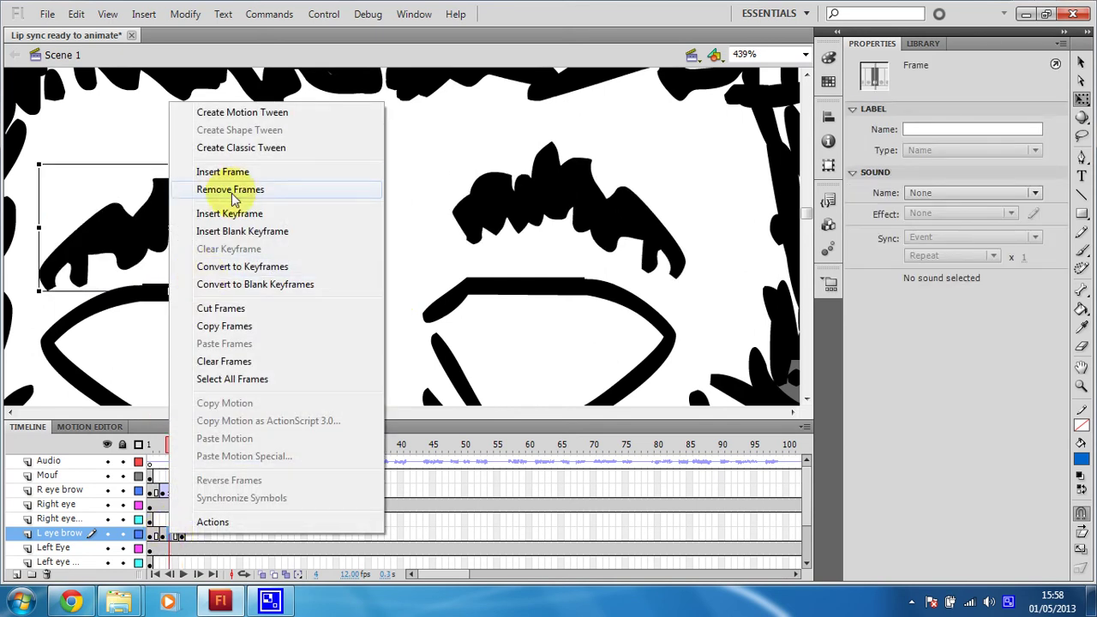
click(219, 148)
mouse_move(169, 441)
mouse_down()
mouse_move(144, 441)
mouse_move(190, 450)
mouse_move(143, 442)
mouse_move(232, 466)
mouse_up()
Step: Scrub the animation up to frame 10 and leave the playhead there
click(233, 489)
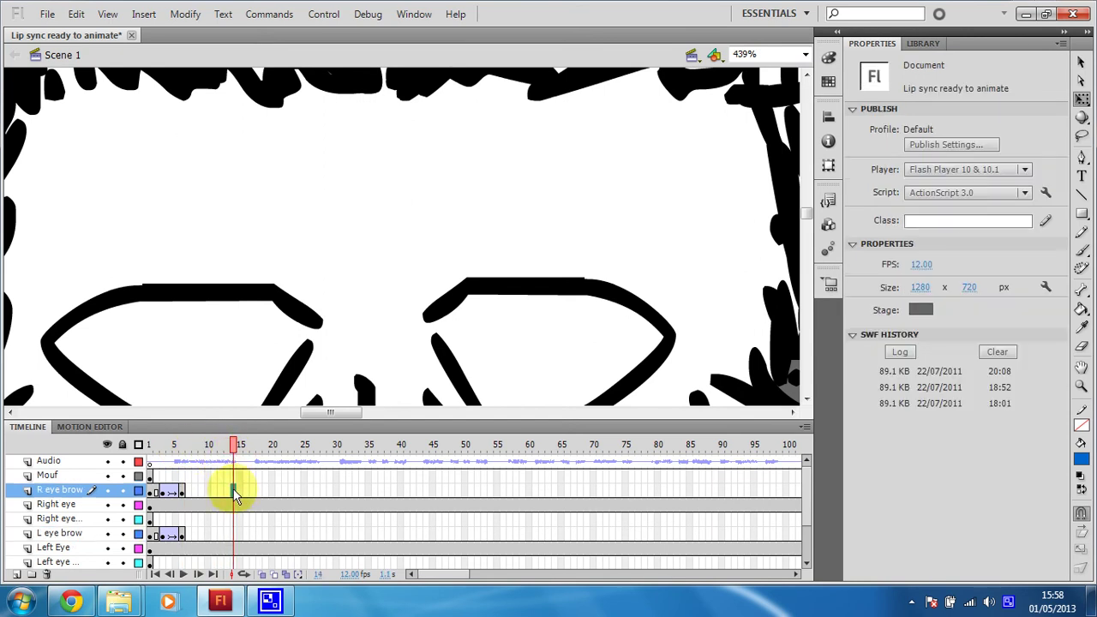
right_click(234, 489)
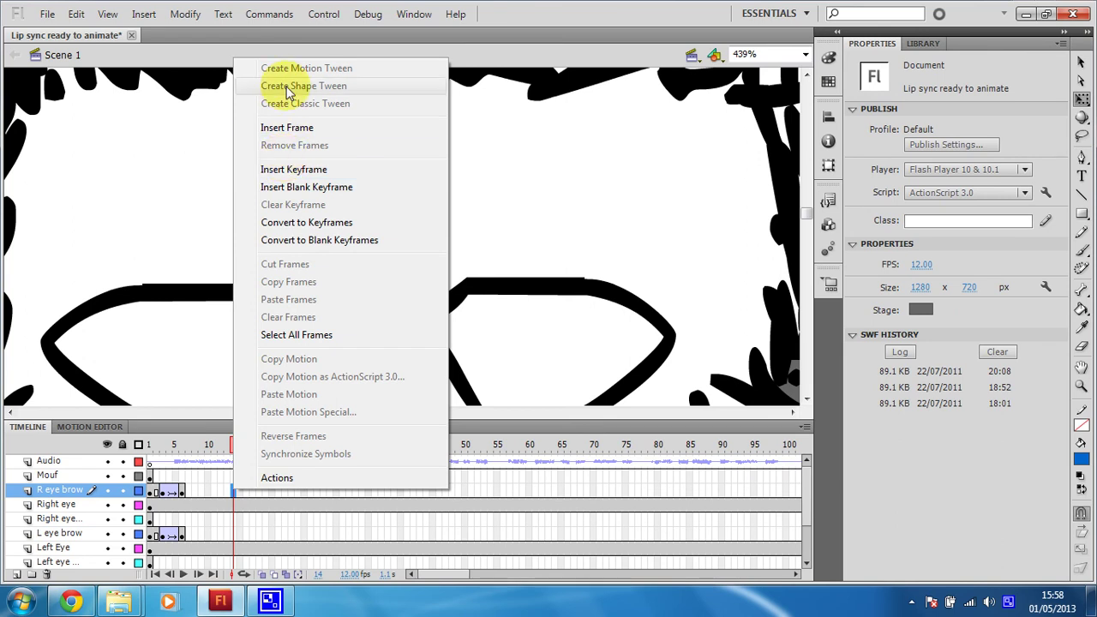
click(182, 446)
drag(182, 446, 238, 455)
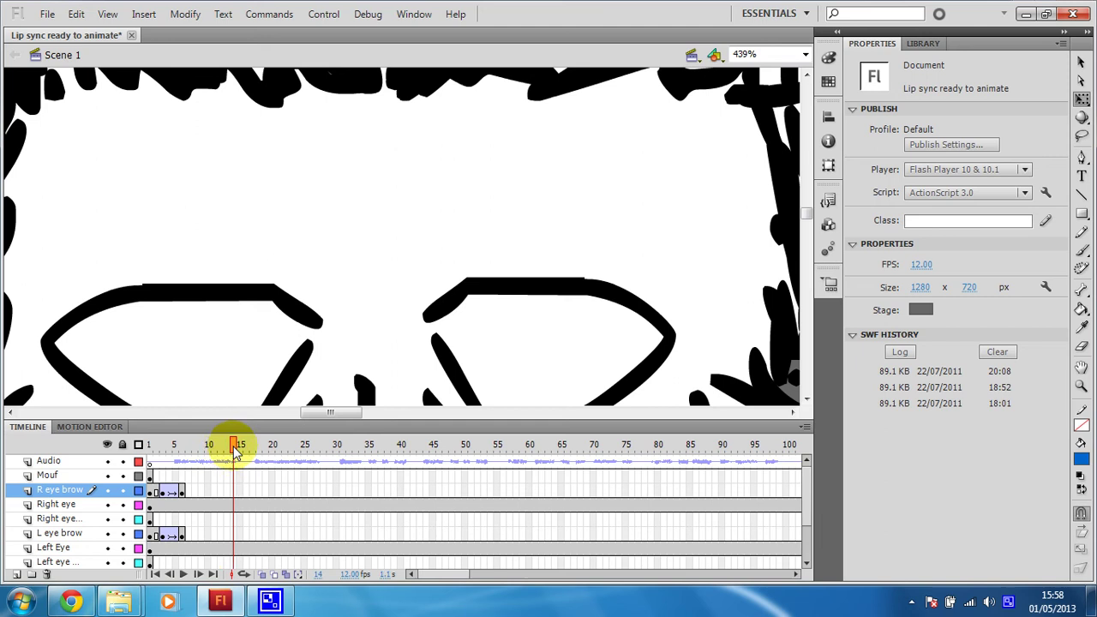
drag(237, 454, 211, 454)
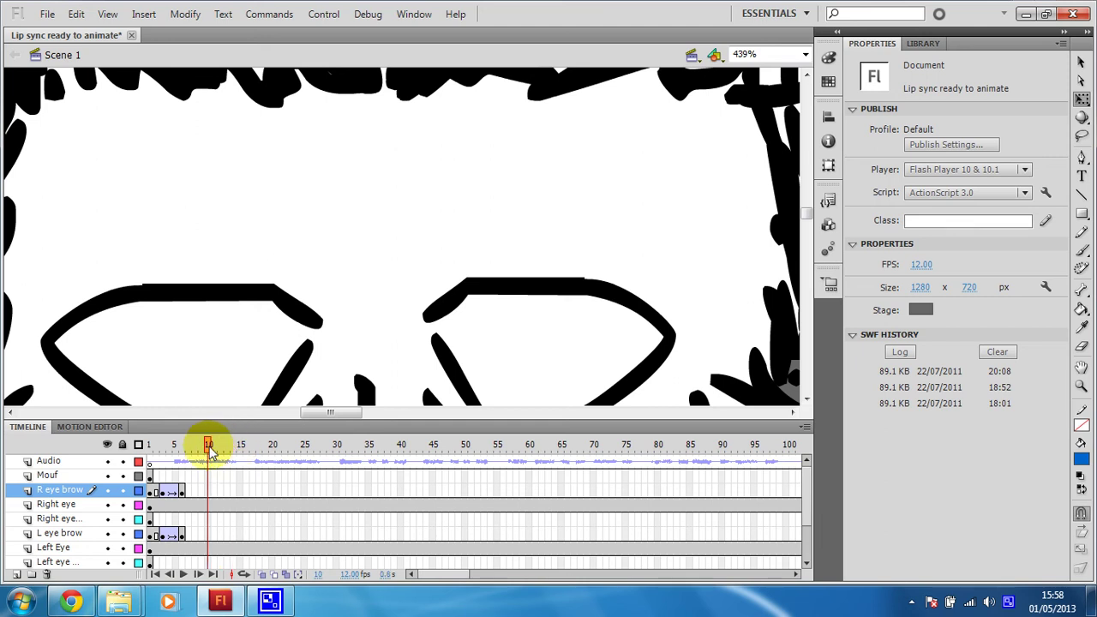
Step: Keyframe R eye brow at frames 10 and 14, nudging the eyebrow down, then back up
right_click(211, 492)
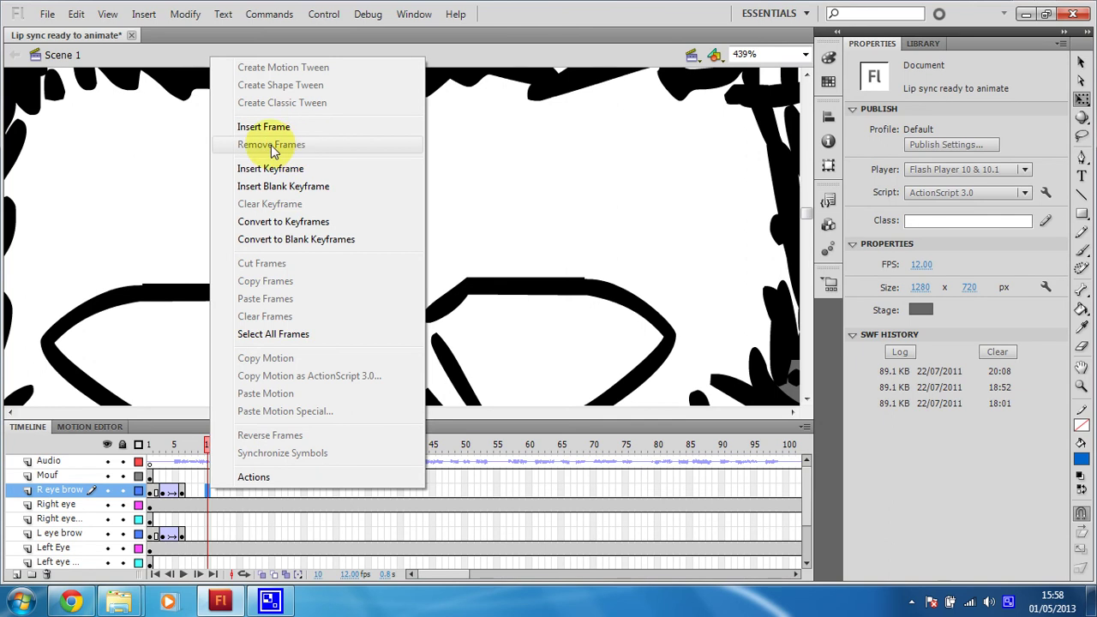
click(262, 169)
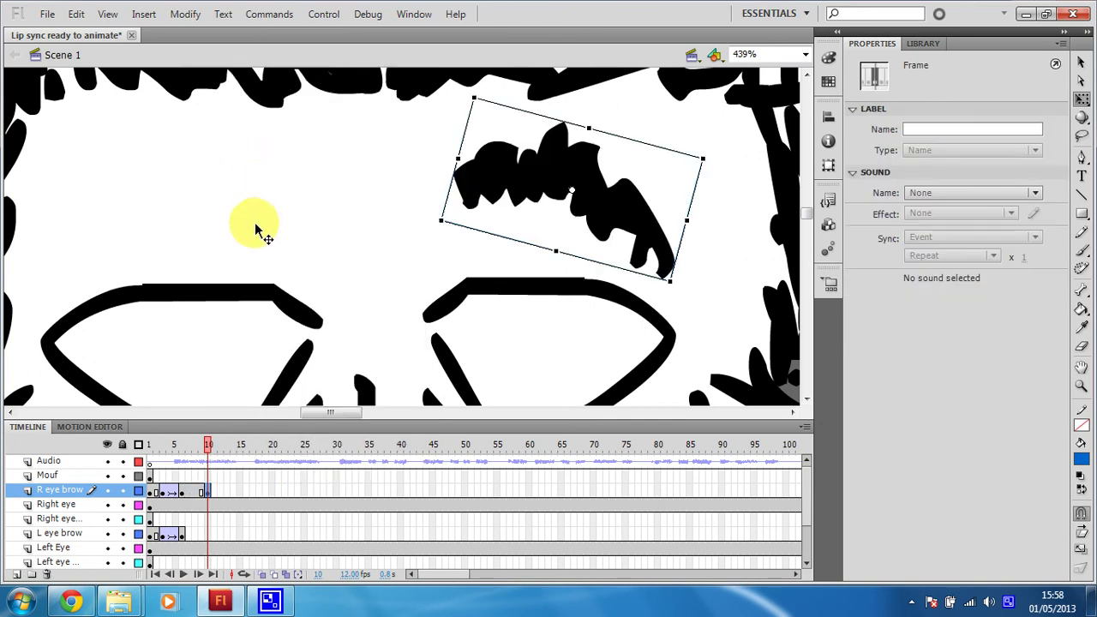
key(Down)
key(Down)
key(Down)
key(Down)
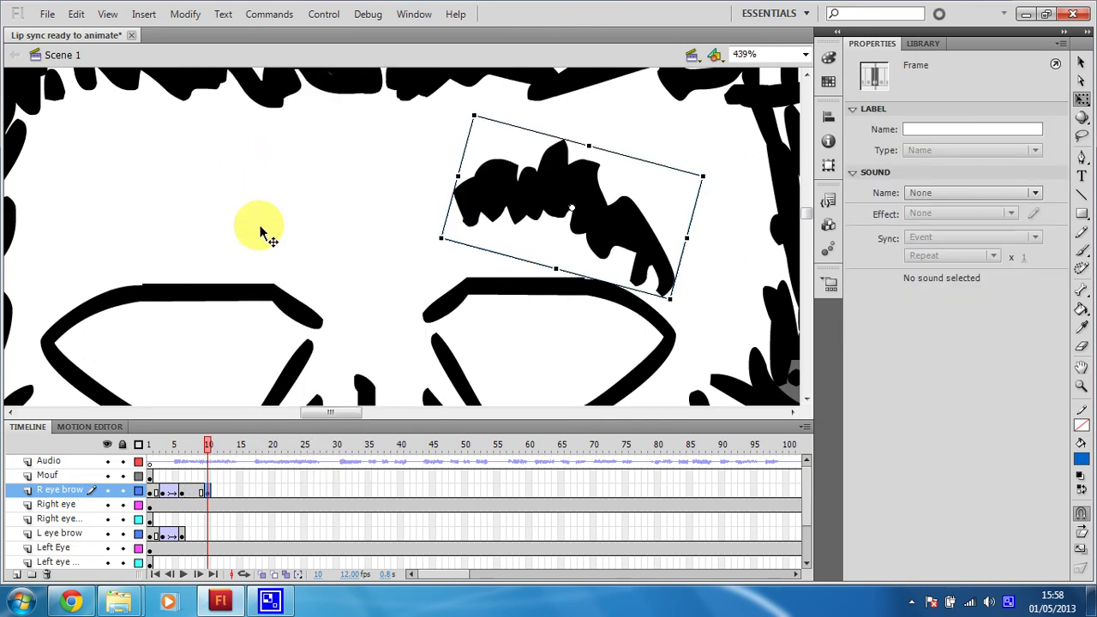
click(233, 490)
right_click(234, 491)
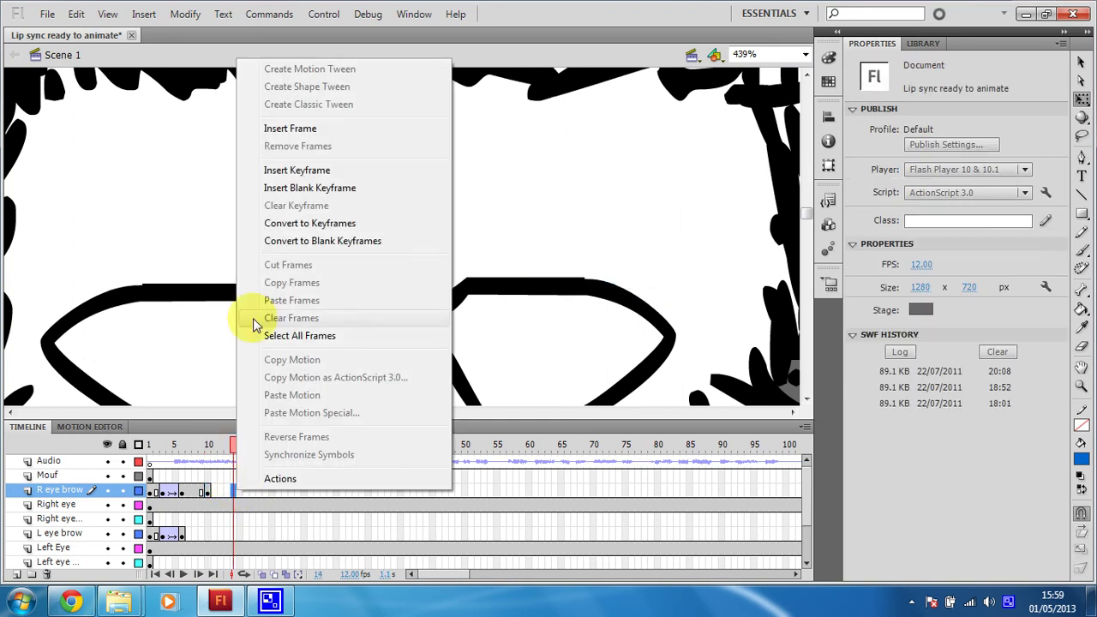
click(296, 170)
key(Up)
key(Up)
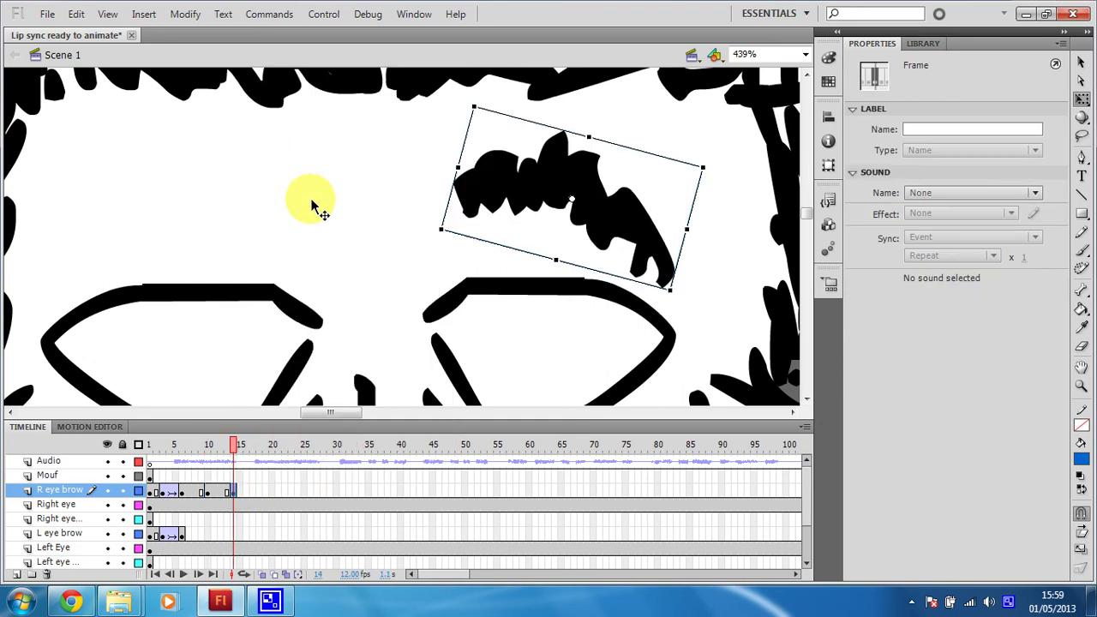
key(Up)
key(Up)
Step: Add classic tweens into the frame-10 dip and back up to frame 14, then play back
right_click(198, 494)
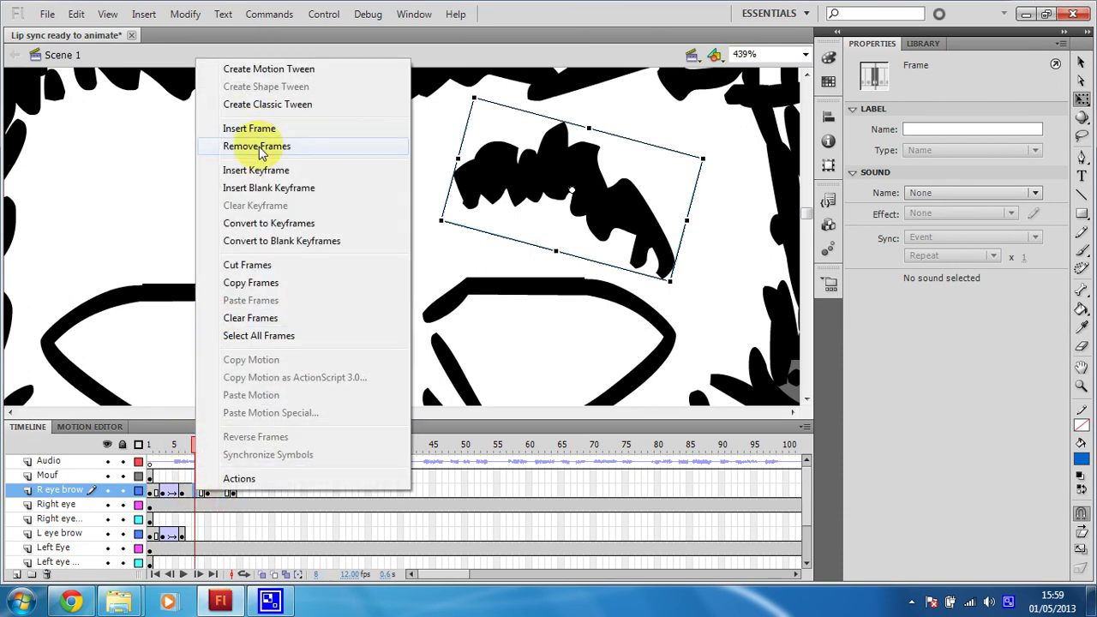
click(296, 105)
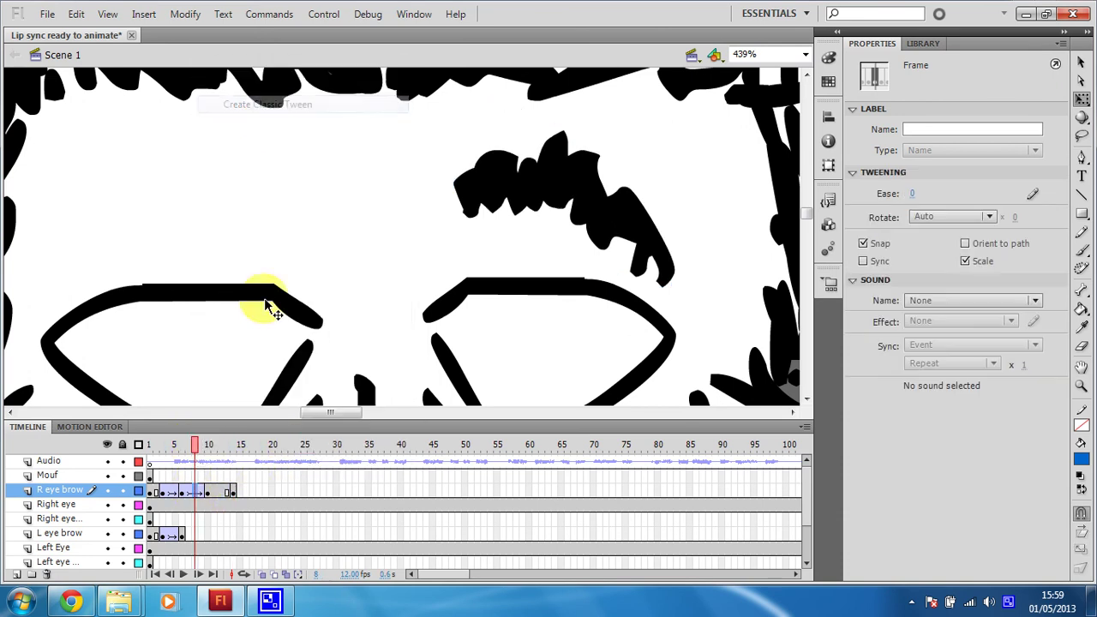
right_click(215, 492)
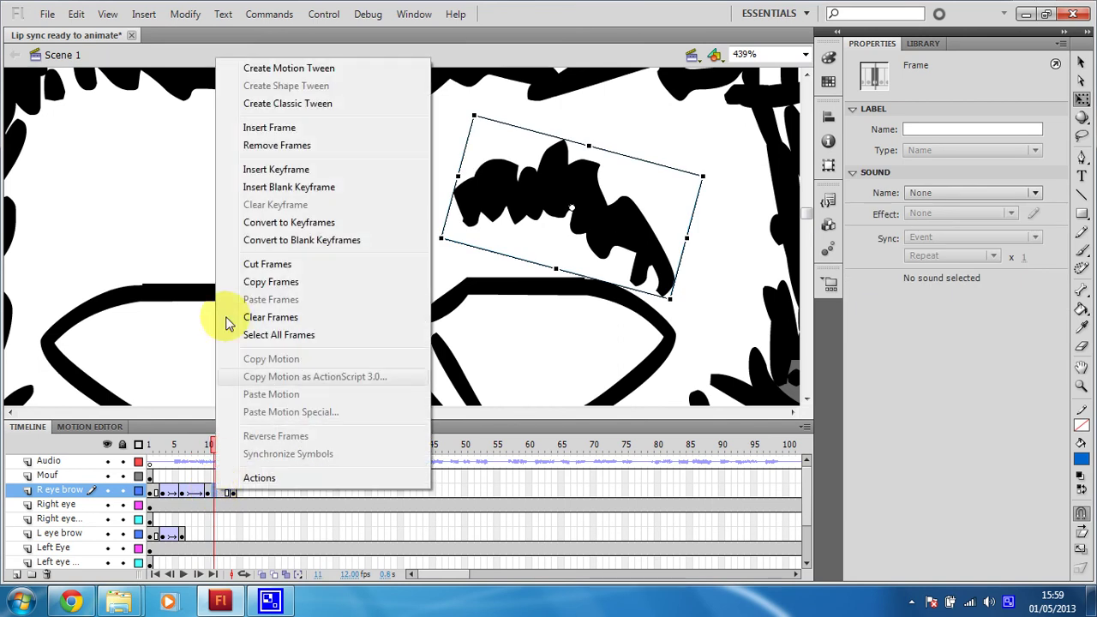
click(296, 103)
key(Return)
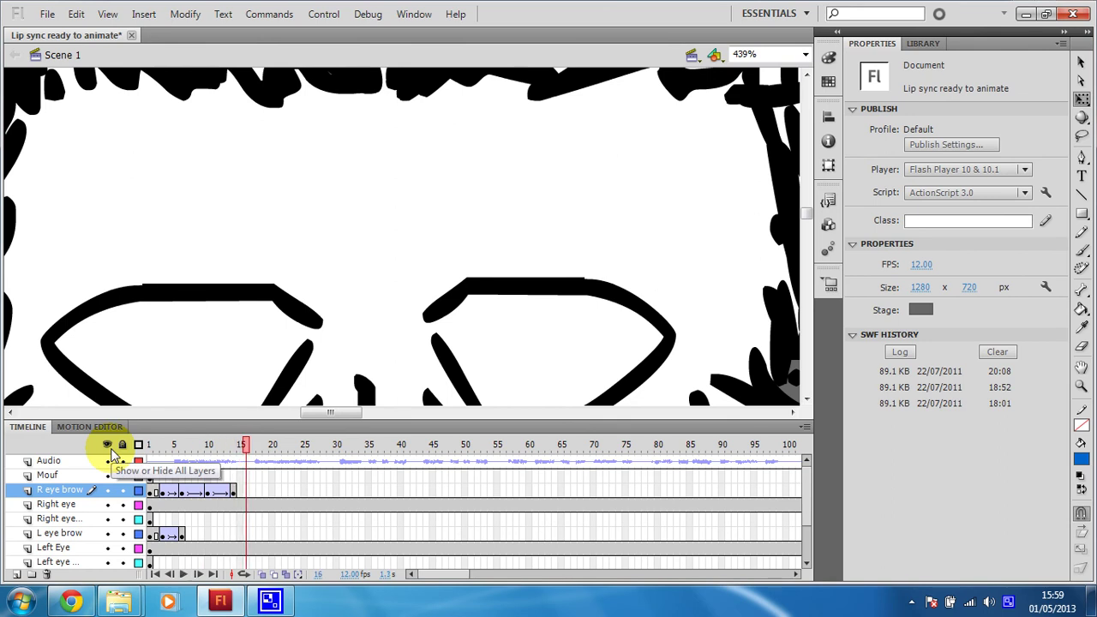
Step: Insert keyframes at frames 10 and 14 on the L eye brow layer
click(205, 535)
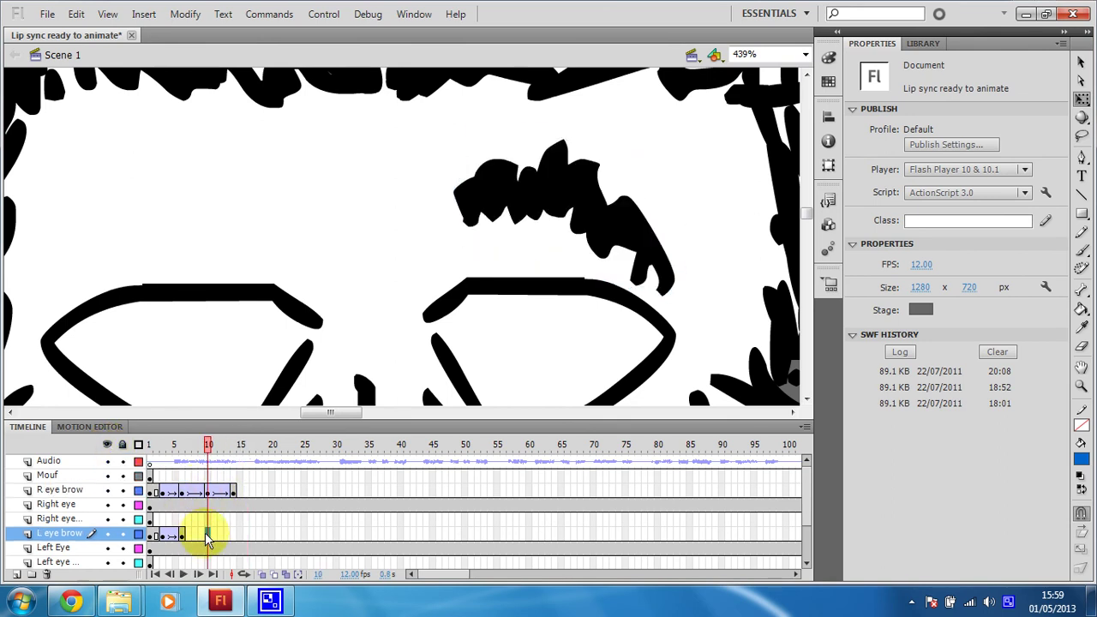
right_click(206, 535)
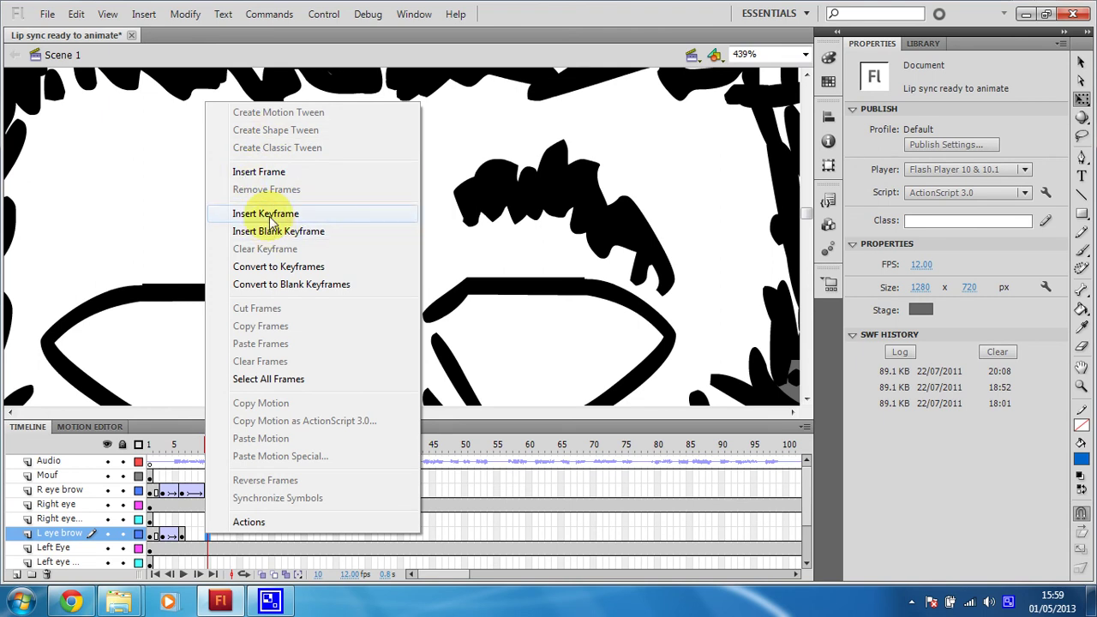
click(271, 221)
click(239, 535)
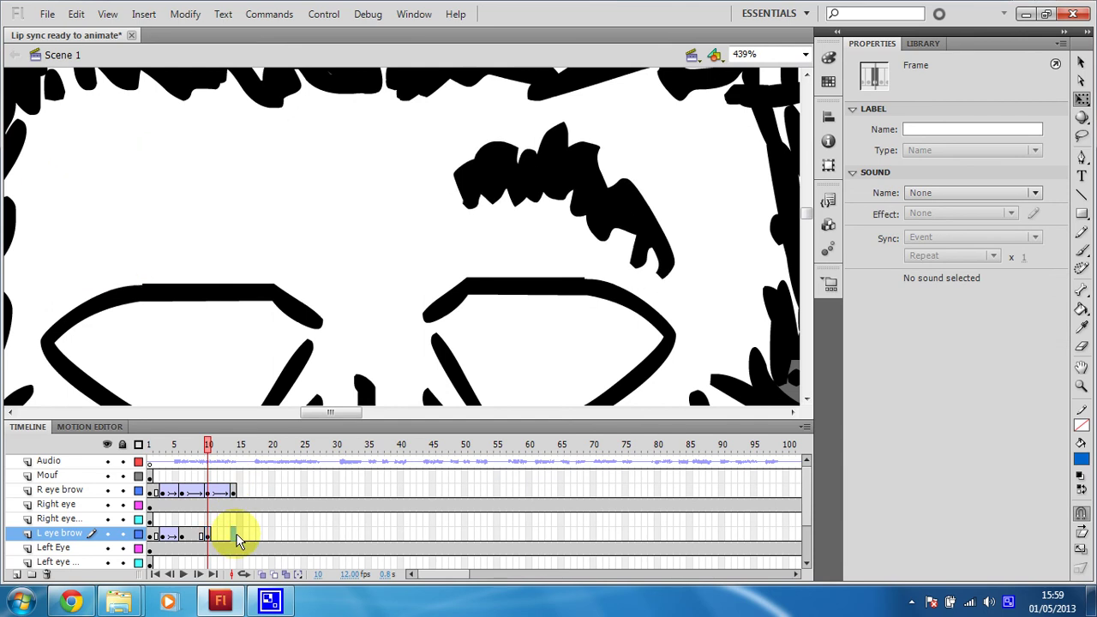
right_click(238, 535)
click(279, 214)
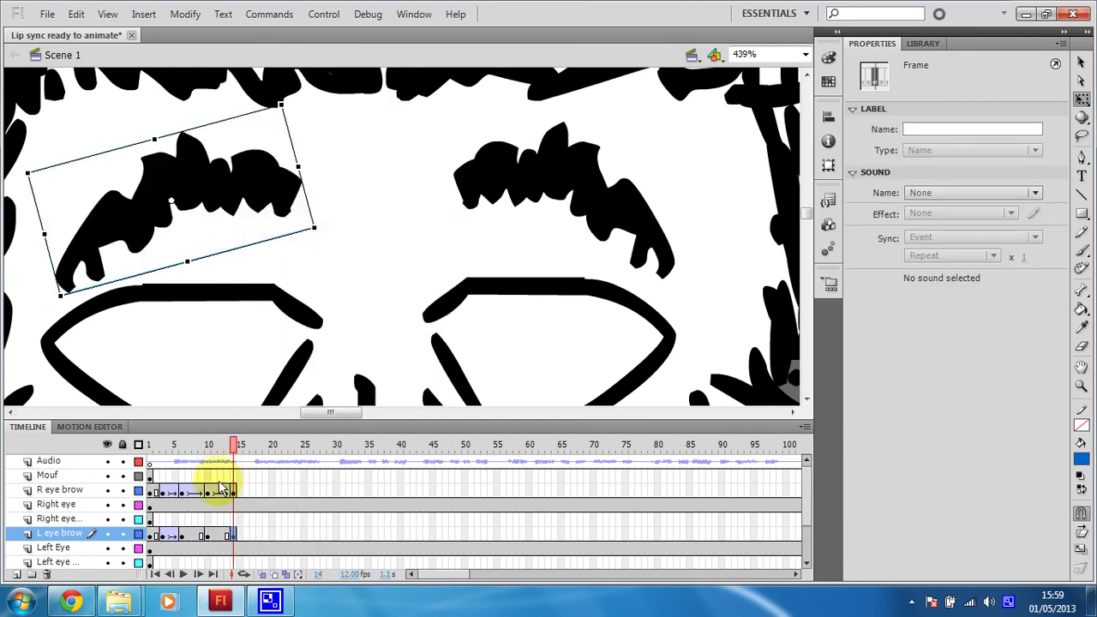
Step: Lower the left eyebrow at frame 10 and classic-tween it down and back up
click(208, 536)
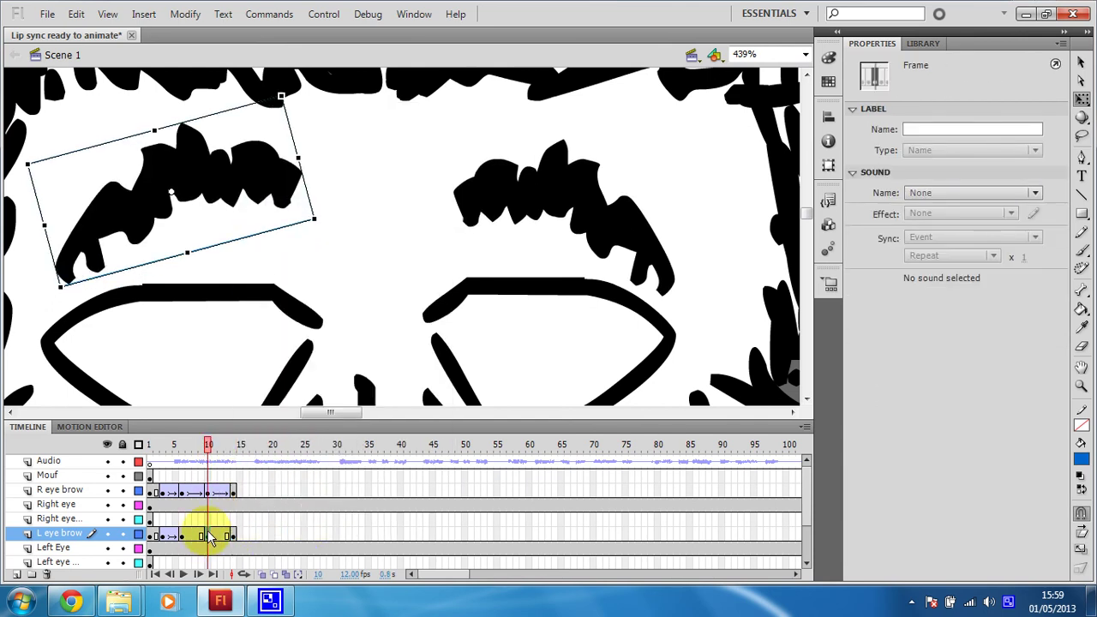
key(Down)
key(Down)
key(Down)
key(Down)
key(Down)
key(Down)
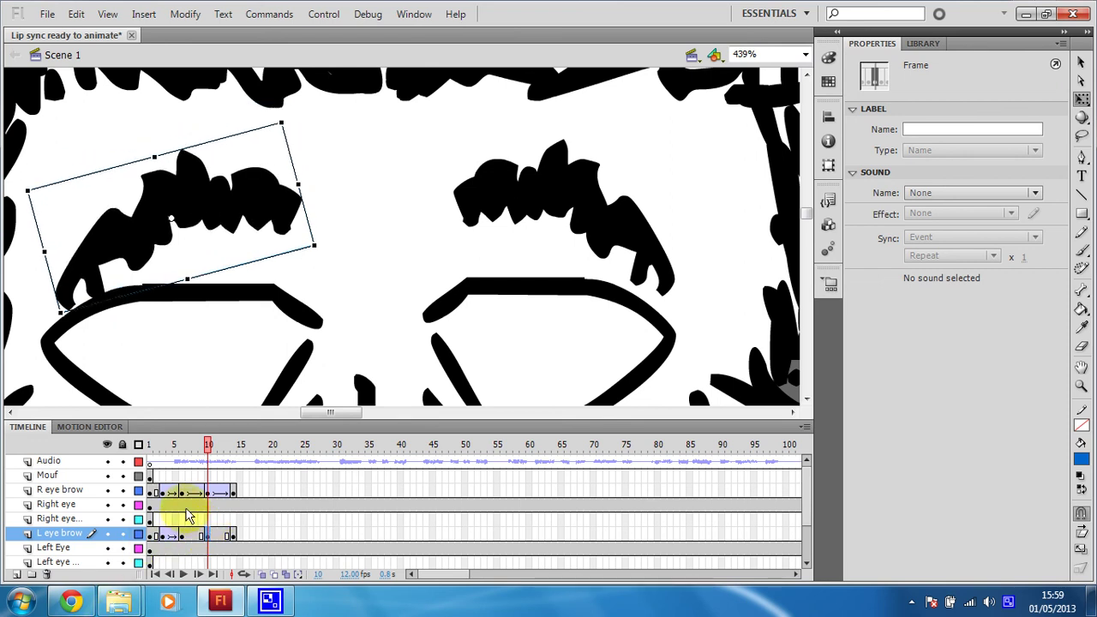
right_click(191, 535)
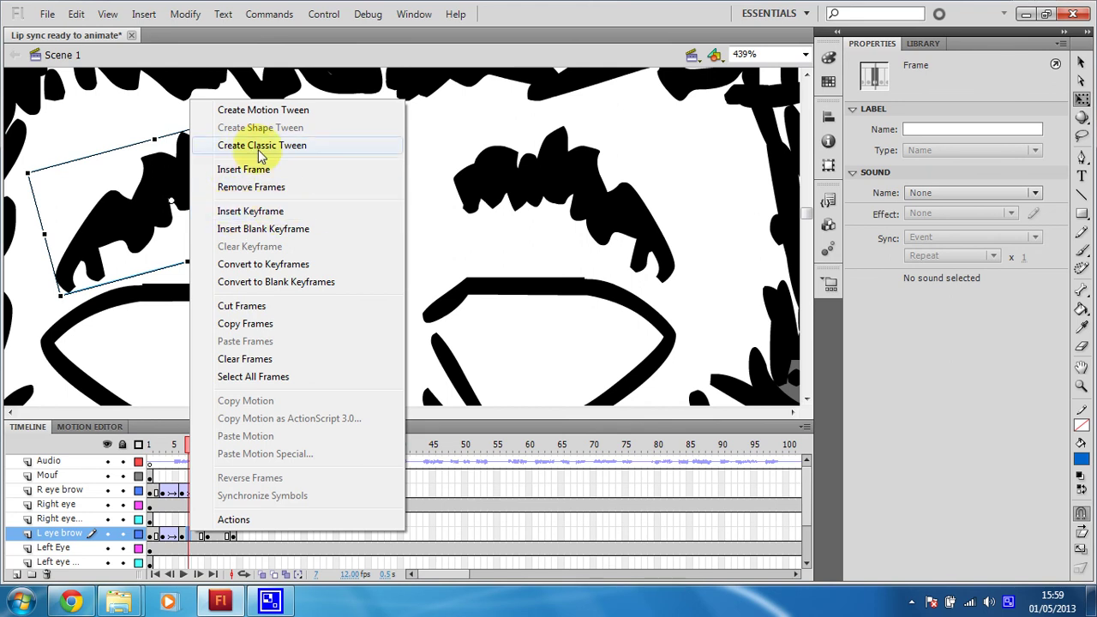
click(262, 146)
right_click(221, 537)
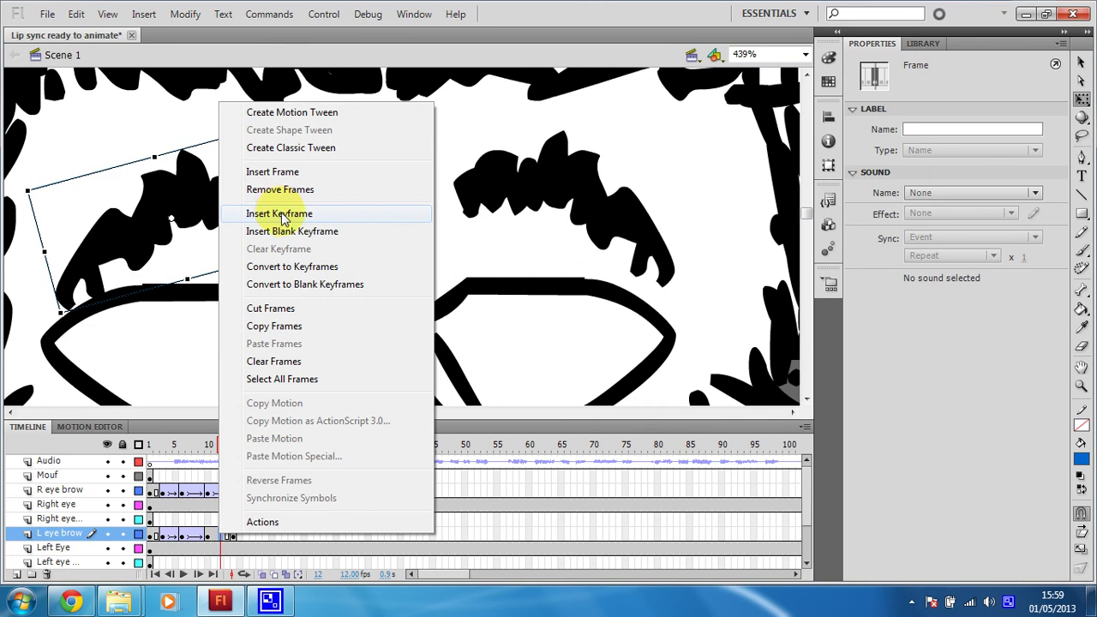
click(289, 149)
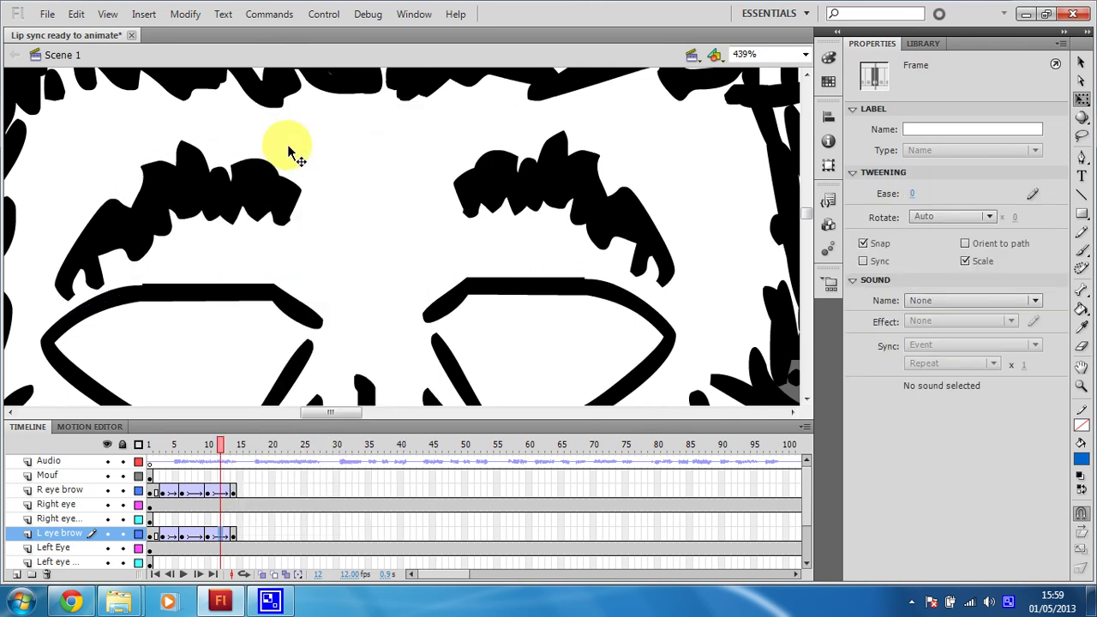